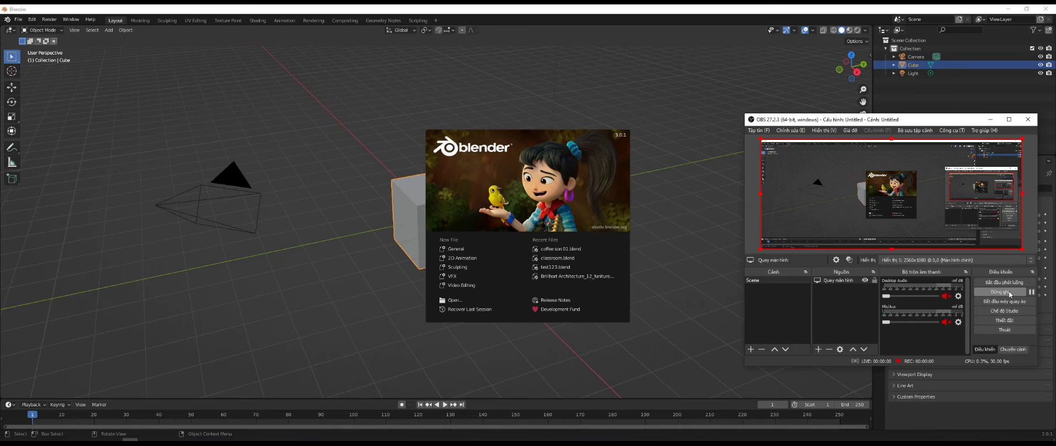
# Dismiss the splash screen and delete the default camera, cube and light
pyautogui.click(594, 171)
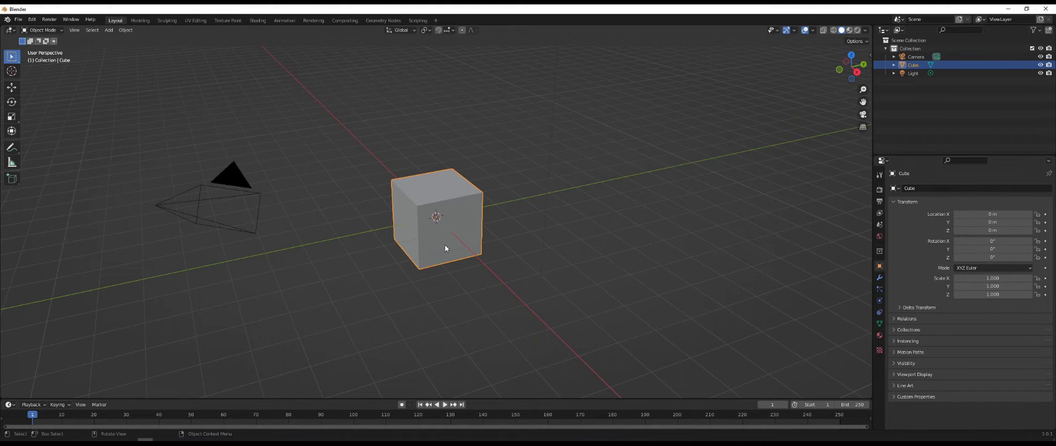
pyautogui.press('a')
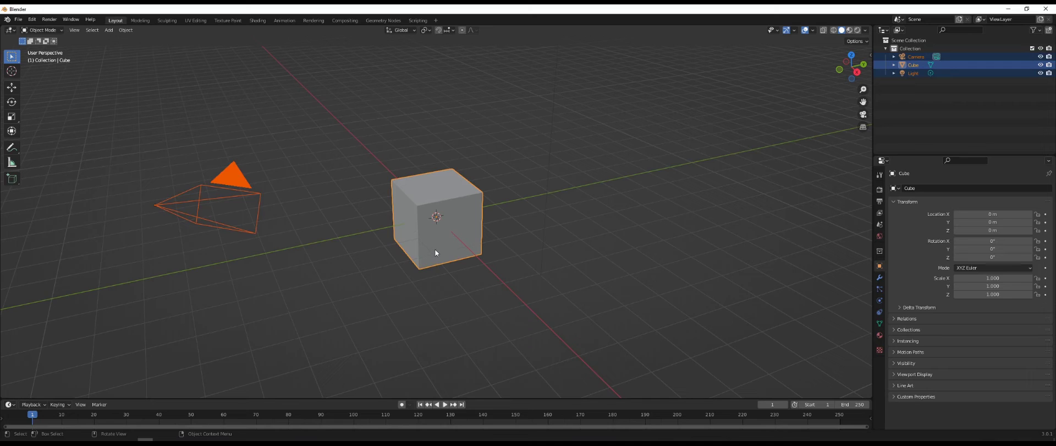
pyautogui.press('Delete')
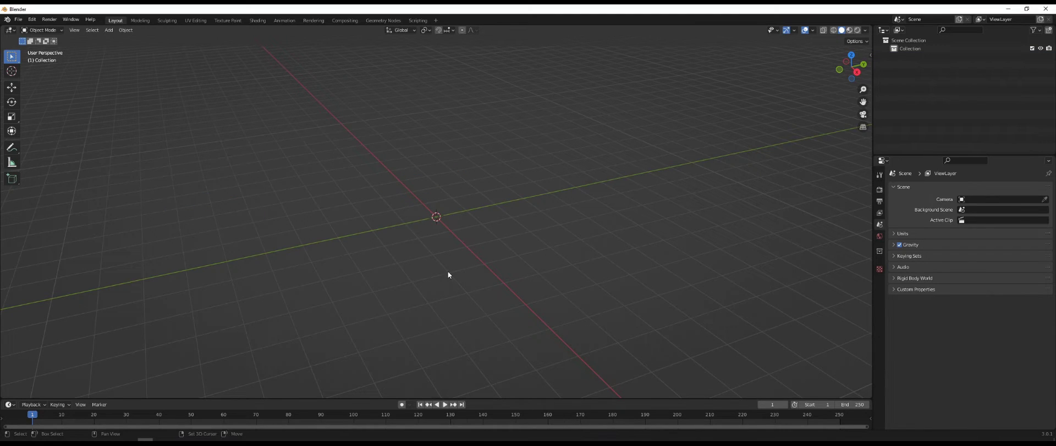
pyautogui.hotkey('shift', 'a')
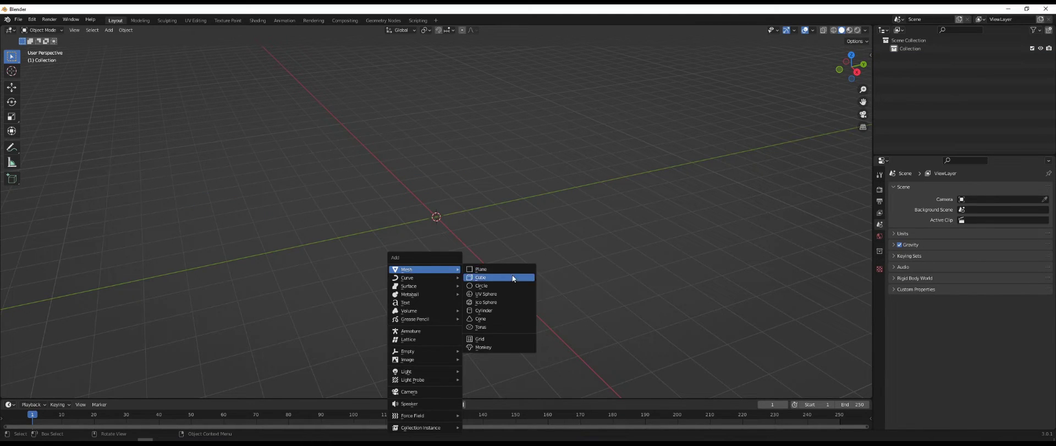
# Add a new cube and a 10 m plane, then reselect the cube
pyautogui.click(512, 277)
pyautogui.keyDown('shift'); pyautogui.moveTo(614, 262); pyautogui.dragTo(542, 264, button='middle'); pyautogui.keyUp('shift')
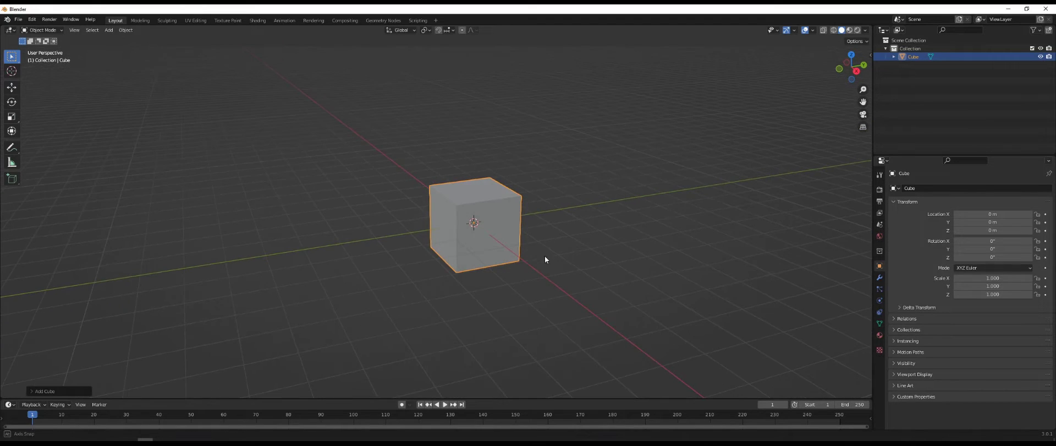
pyautogui.hotkey('shift', 'a')
pyautogui.moveTo(501, 261)
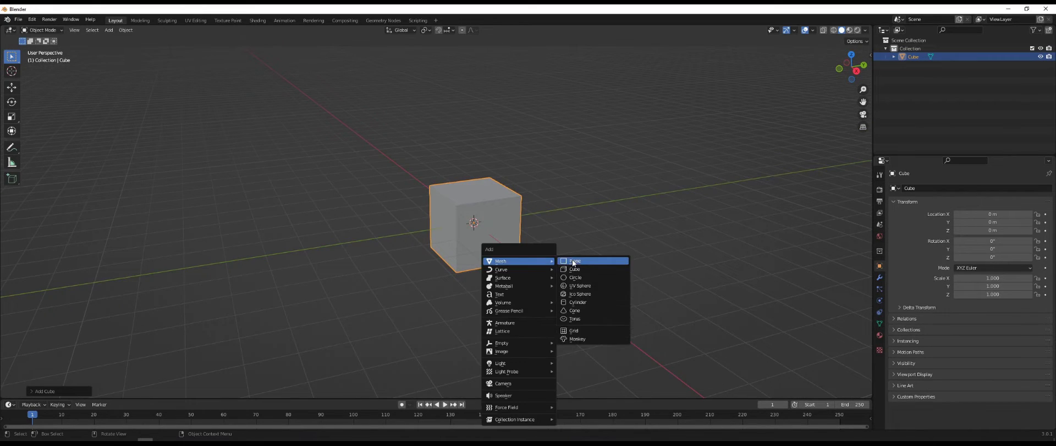
pyautogui.click(573, 259)
pyautogui.click(89, 391)
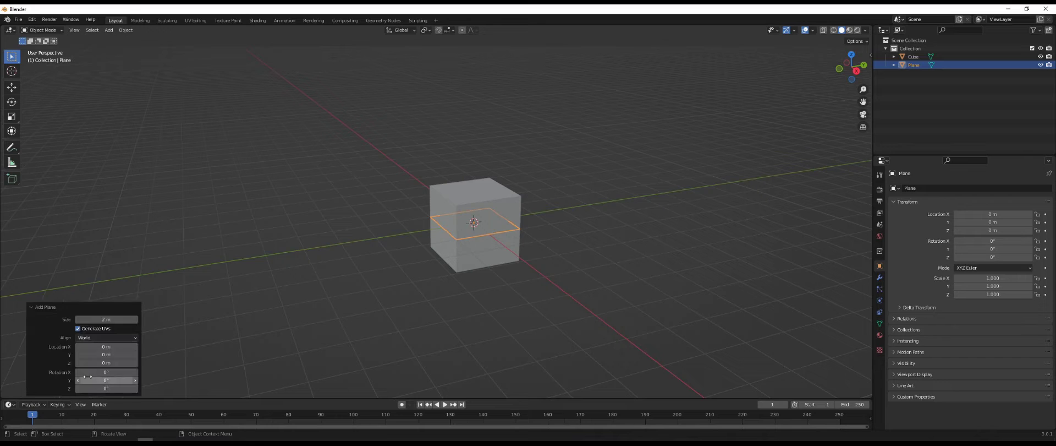
pyautogui.click(109, 319)
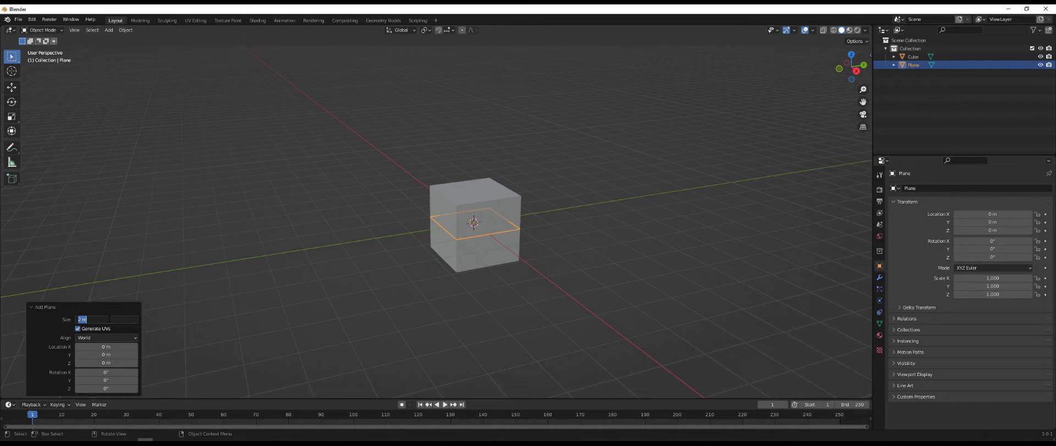
pyautogui.write('10')
pyautogui.press('Return')
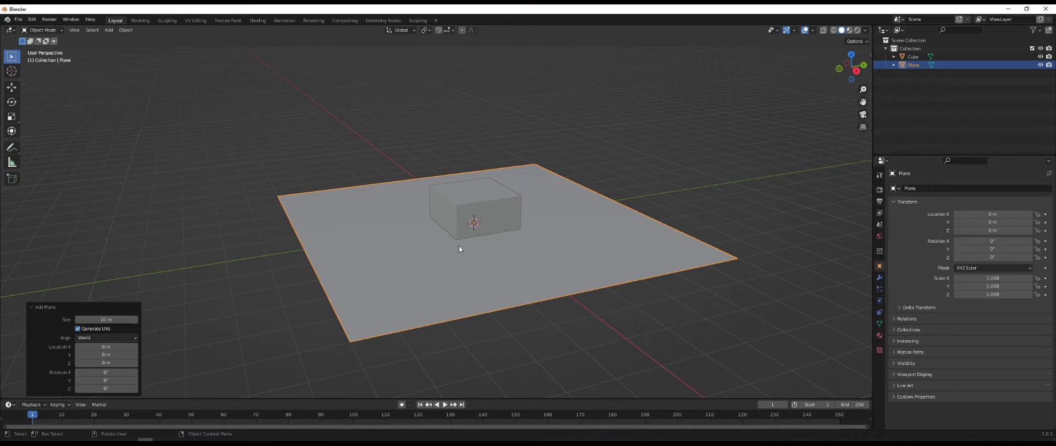
pyautogui.click(458, 245)
# Enable vertex snapping and move the cube along Z to sit on the plane at 1 m
pyautogui.press('g')
pyautogui.press('z')
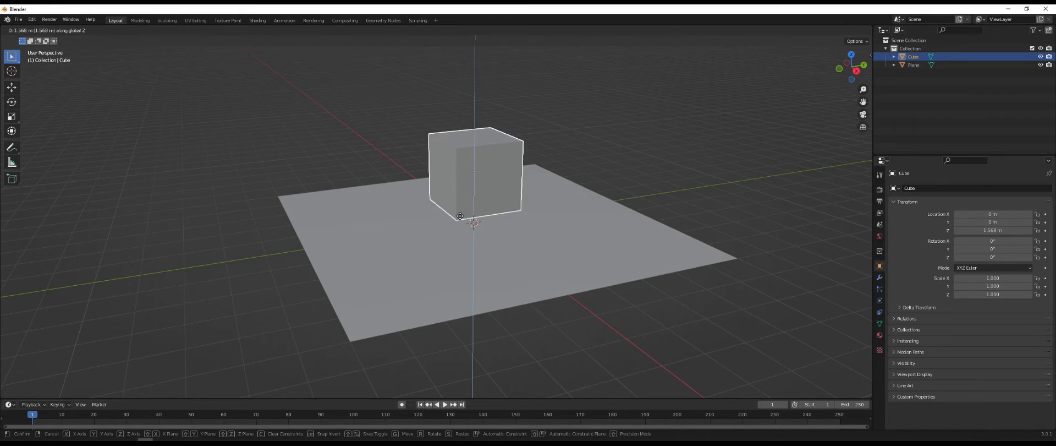
pyautogui.click(477, 268)
pyautogui.click(451, 30)
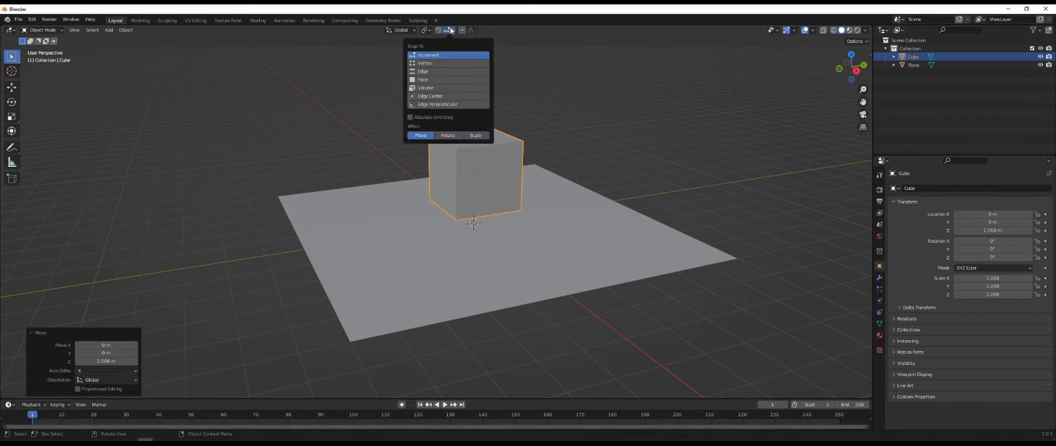
pyautogui.click(431, 65)
pyautogui.press('g')
pyautogui.press('z')
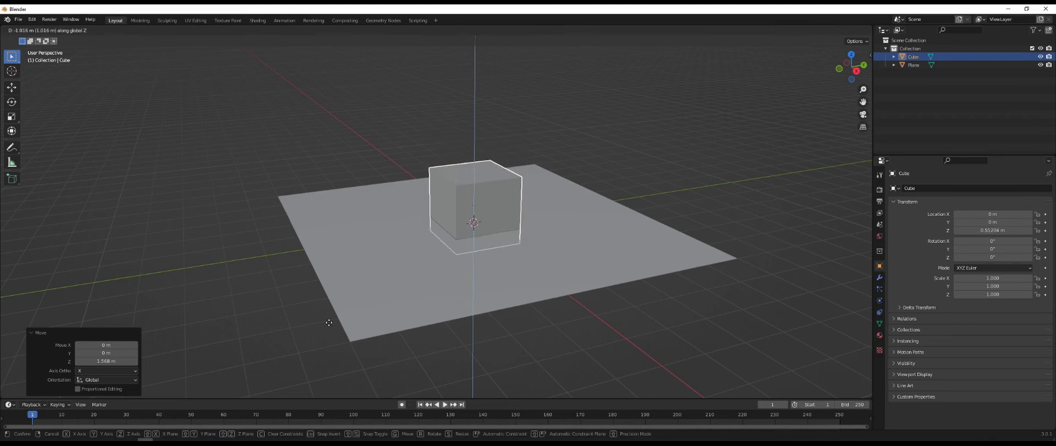
pyautogui.click(533, 260)
pyautogui.moveTo(533, 260); pyautogui.dragTo(520, 258, button='middle')
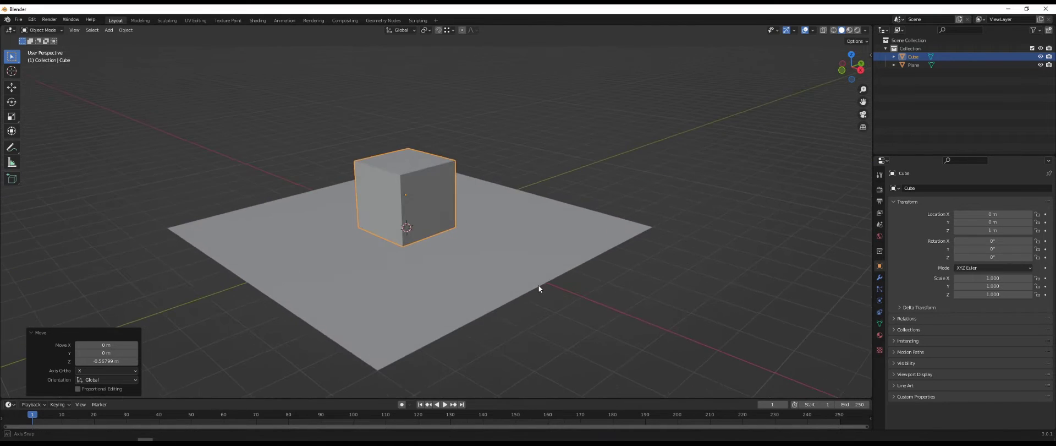
pyautogui.click(555, 296)
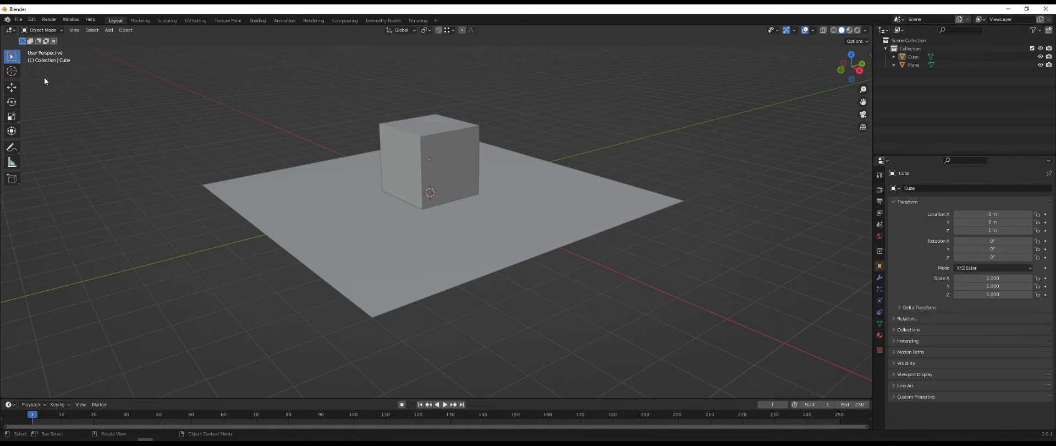
# Split the viewport and set the left area to a World Shader Editor with the sidebar hidden
pyautogui.moveTo(2, 27); pyautogui.dragTo(301, 43)
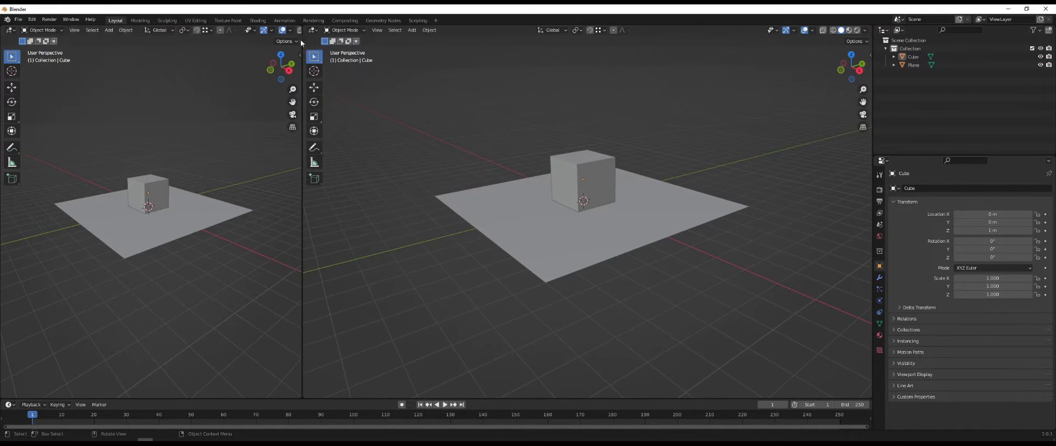
pyautogui.click(10, 29)
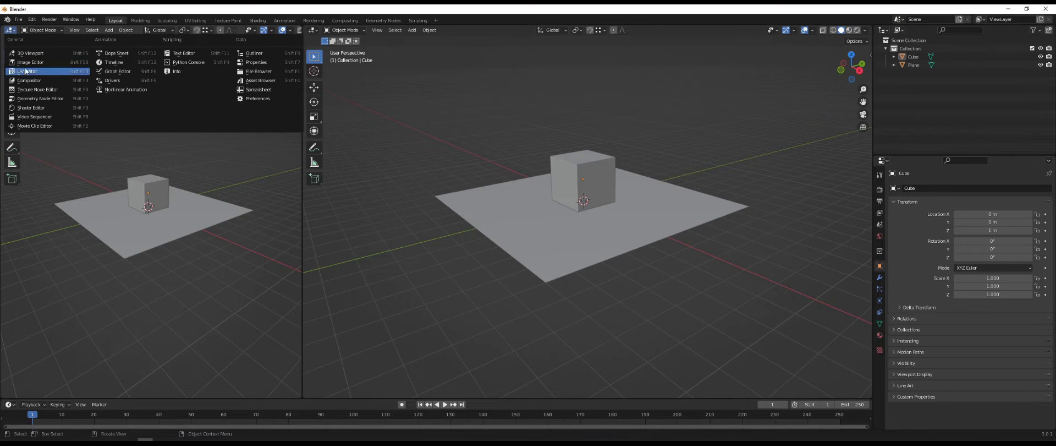
pyautogui.click(31, 108)
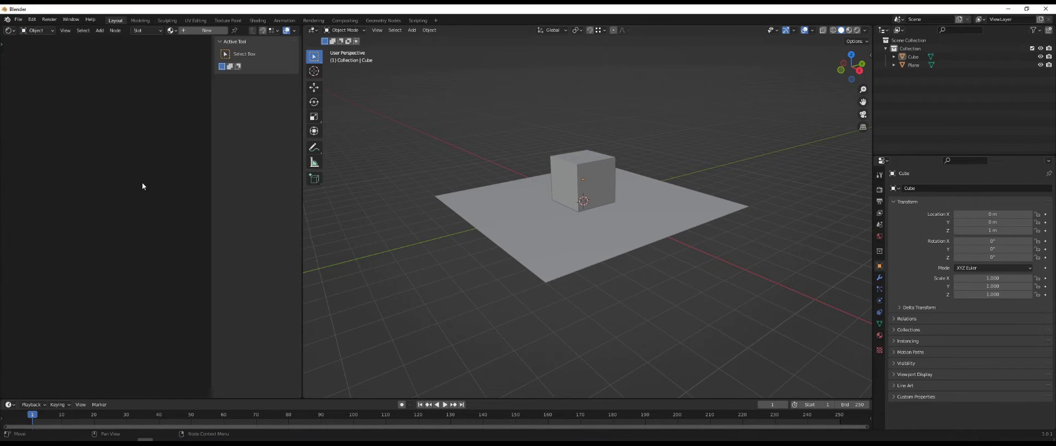
pyautogui.press('n')
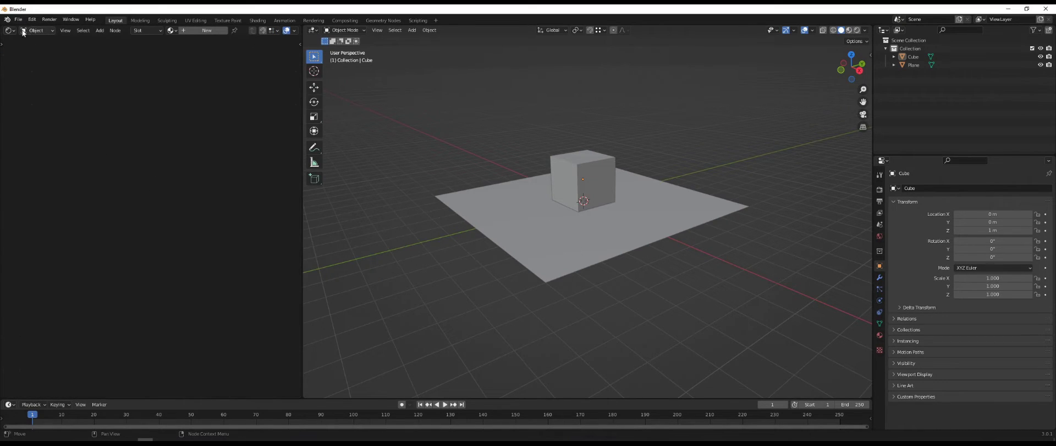
pyautogui.click(25, 31)
pyautogui.click(34, 55)
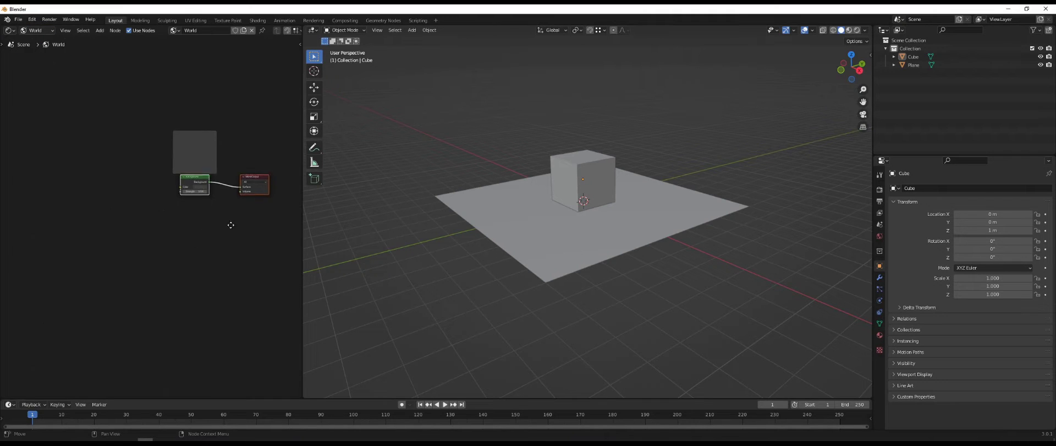
pyautogui.moveTo(230, 225); pyautogui.dragTo(212, 188, button='middle')
pyautogui.scroll(3, 212, 188)
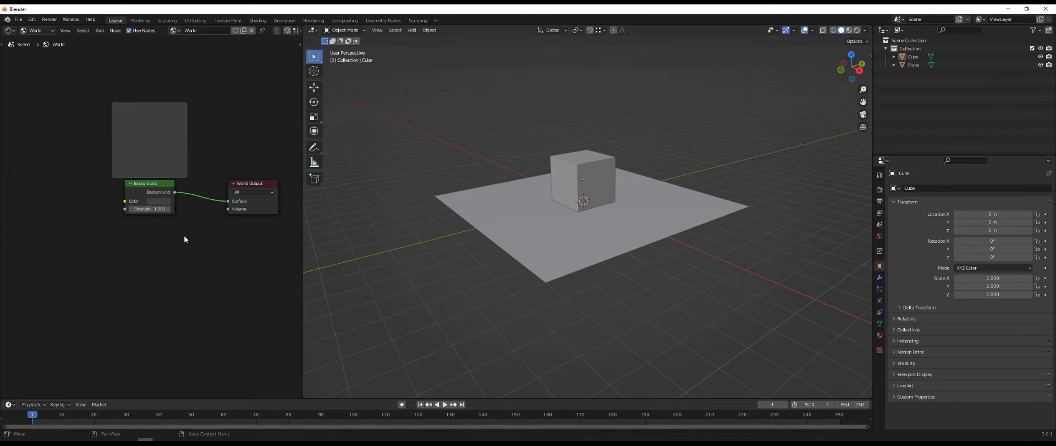
# Add an Environment Texture node and link its Color to the Background Color input
pyautogui.hotkey('shift', 'a')
pyautogui.click(94, 222)
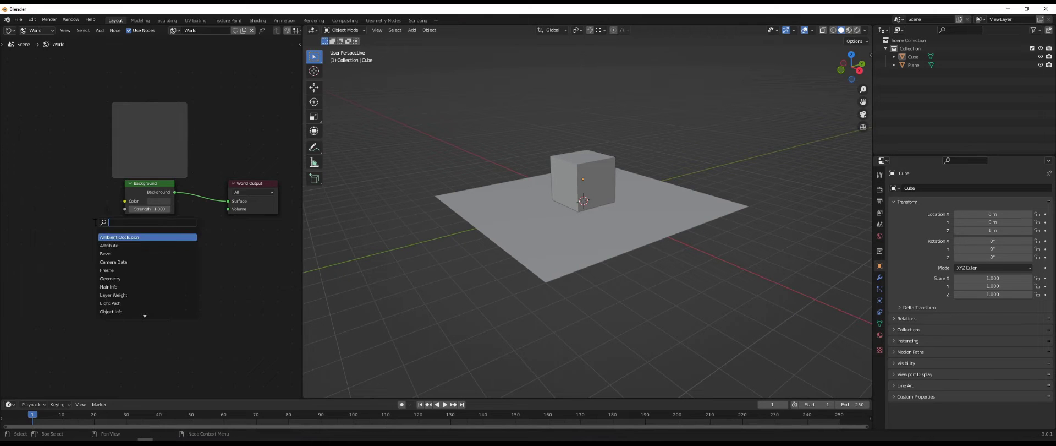
pyautogui.write('en')
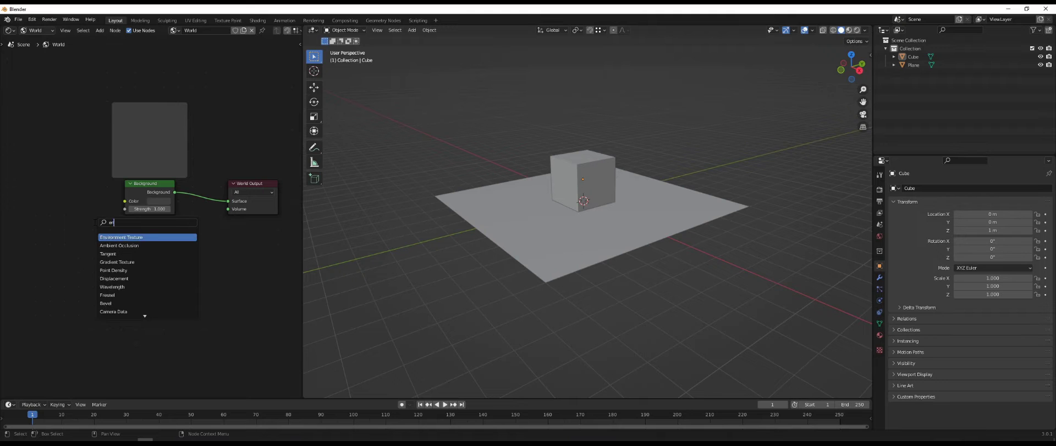
pyautogui.write('v')
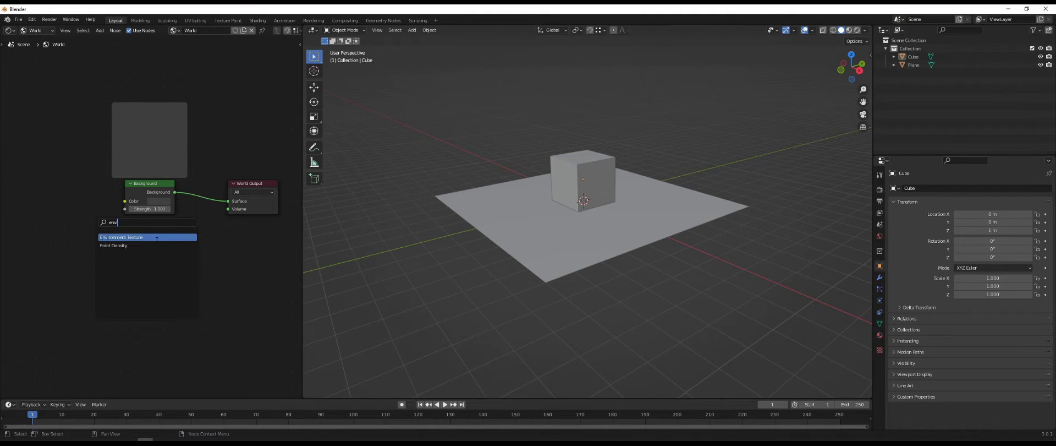
pyautogui.press('Return')
pyautogui.click(69, 185)
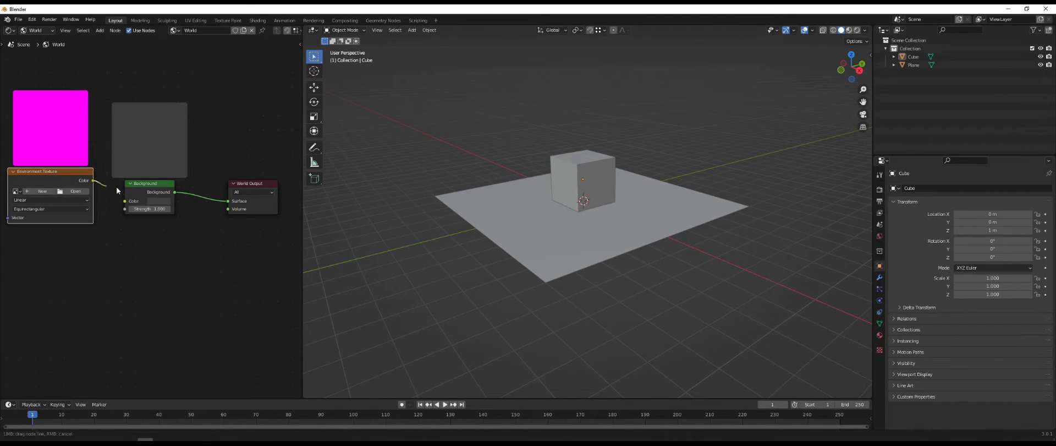
pyautogui.moveTo(93, 181); pyautogui.dragTo(125, 201)
pyautogui.moveTo(143, 234); pyautogui.dragTo(251, 232, button='middle')
pyautogui.scroll(-2, 173, 230)
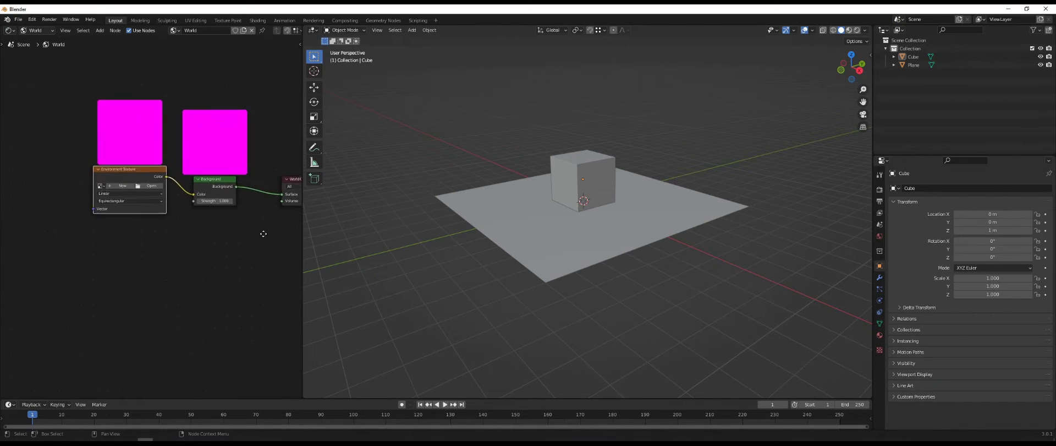
pyautogui.click(204, 236)
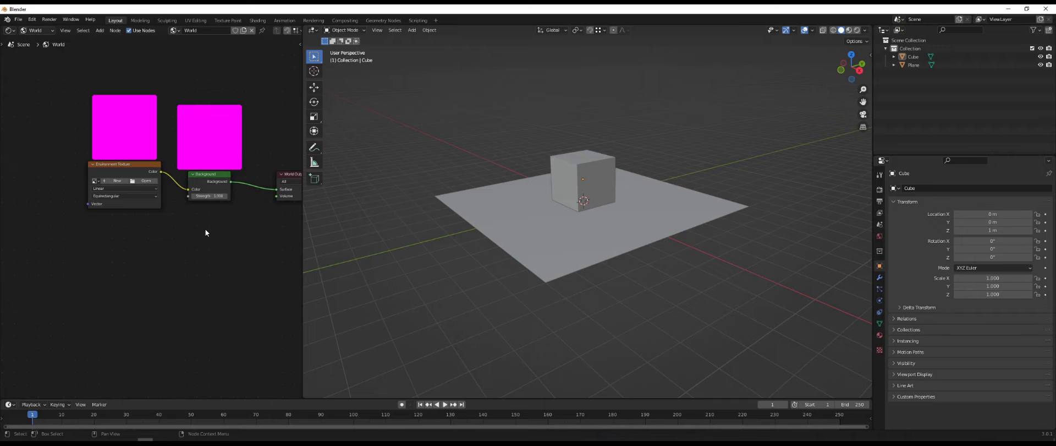
# Load abandoned_parking_4k.hdr from the HDRI folder into the Environment Texture node
pyautogui.click(146, 180)
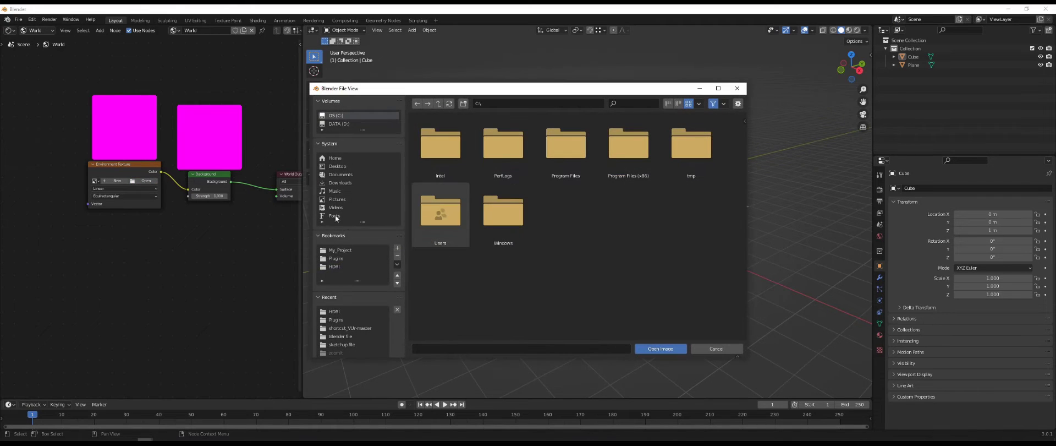
pyautogui.click(334, 266)
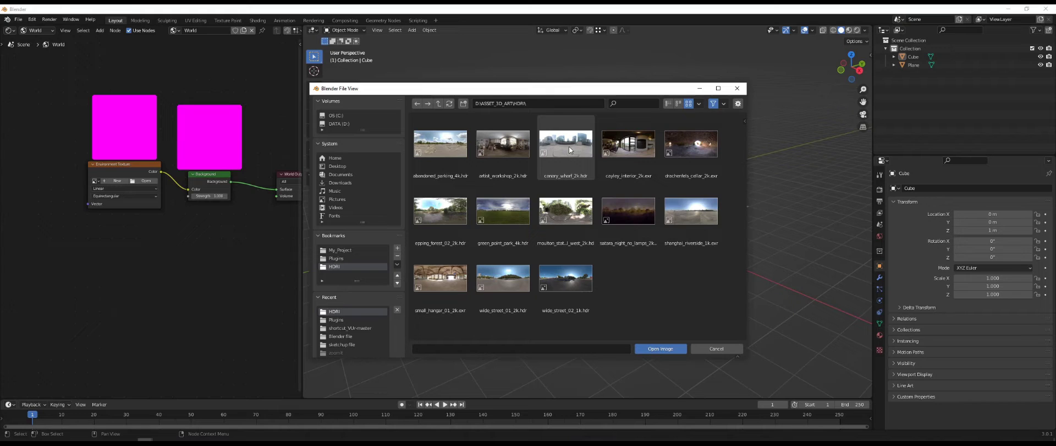
pyautogui.click(461, 147)
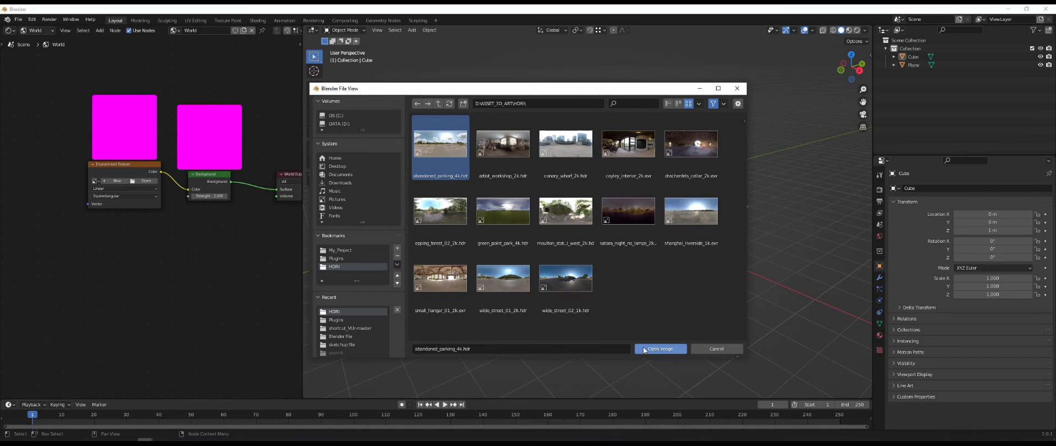
pyautogui.click(644, 348)
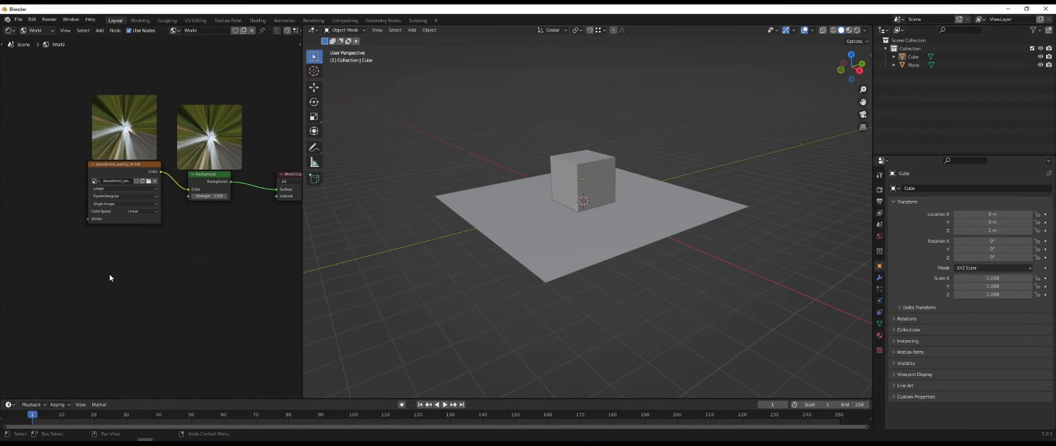
# Switch the 3D viewport to Rendered shading and show the Render Properties
pyautogui.moveTo(226, 247); pyautogui.dragTo(242, 262, button='middle')
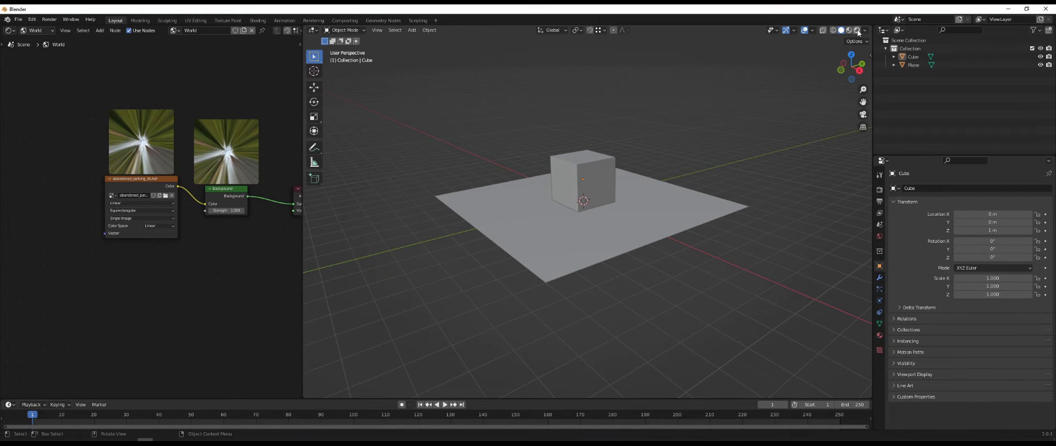
pyautogui.click(879, 190)
pyautogui.press('z')
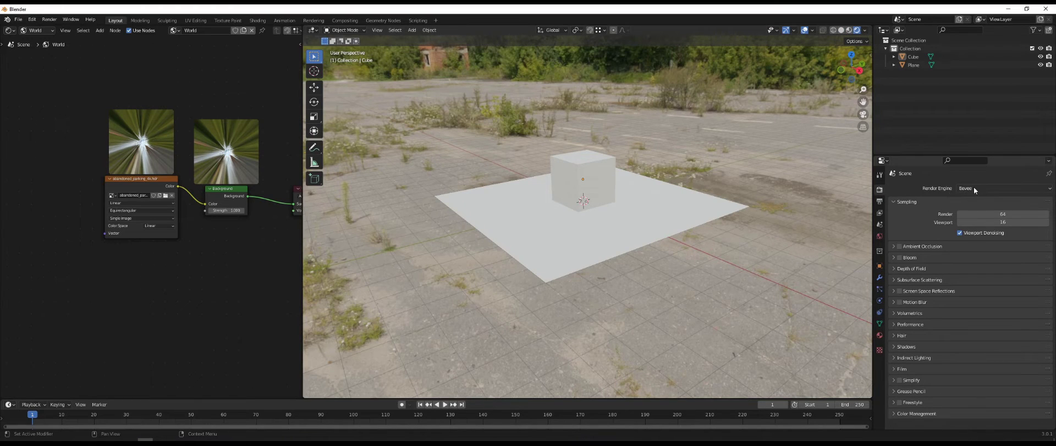
pyautogui.moveTo(702, 233)
pyautogui.mouseDown(button='middle')
pyautogui.moveTo(622, 210)
pyautogui.moveTo(627, 242)
pyautogui.mouseUp(button='middle')
# Set the render engine to Cycles with the Experimental feature set on GPU Compute
pyautogui.click(985, 188)
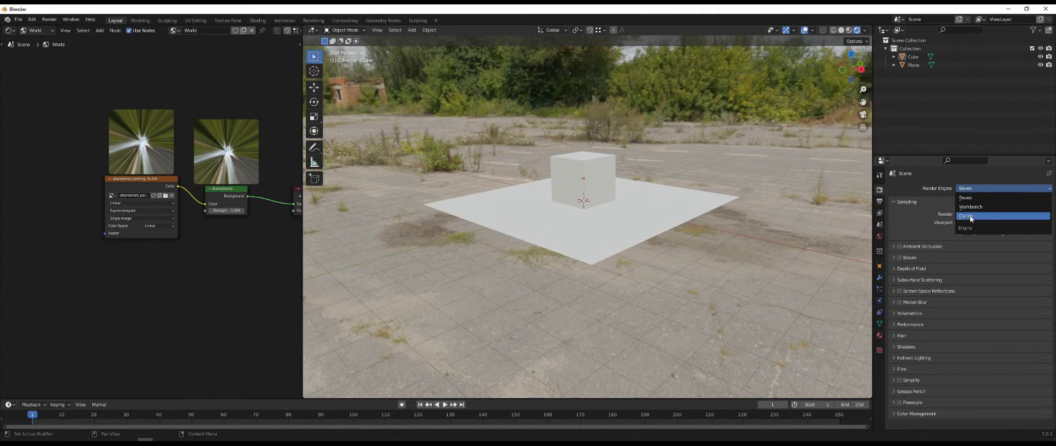
pyautogui.click(971, 216)
pyautogui.click(972, 198)
pyautogui.click(974, 217)
pyautogui.click(975, 208)
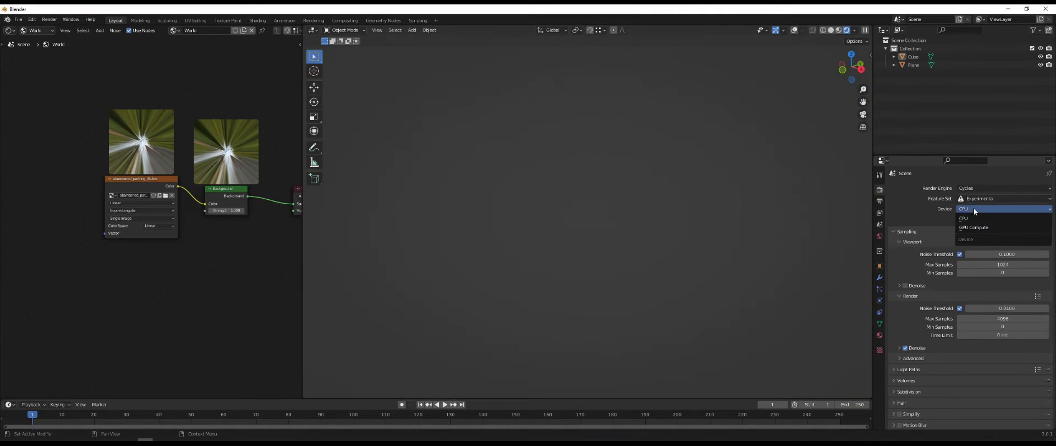
pyautogui.click(973, 227)
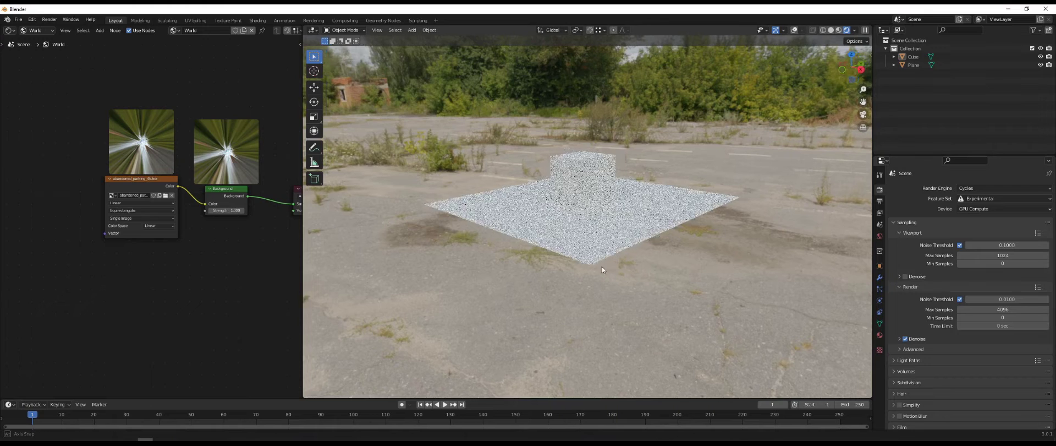
pyautogui.moveTo(602, 266); pyautogui.dragTo(608, 268, button='middle')
pyautogui.click(606, 258)
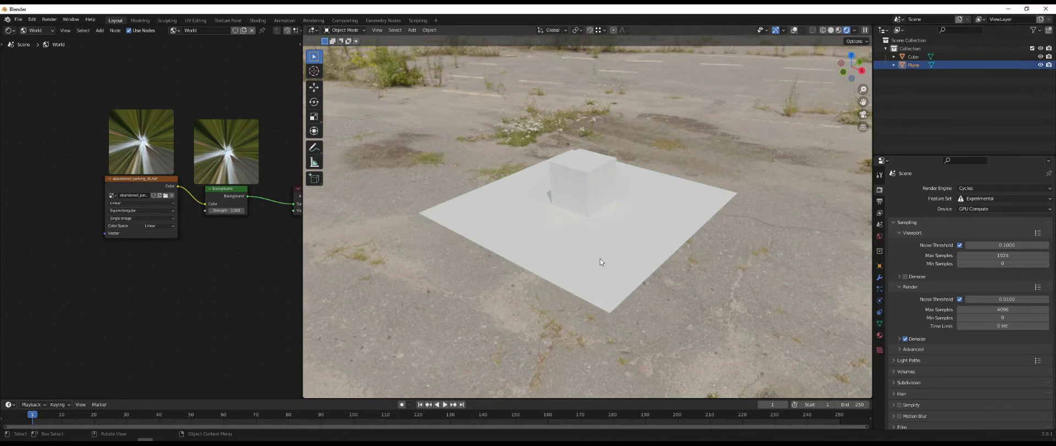
pyautogui.moveTo(514, 221); pyautogui.dragTo(507, 202, button='middle')
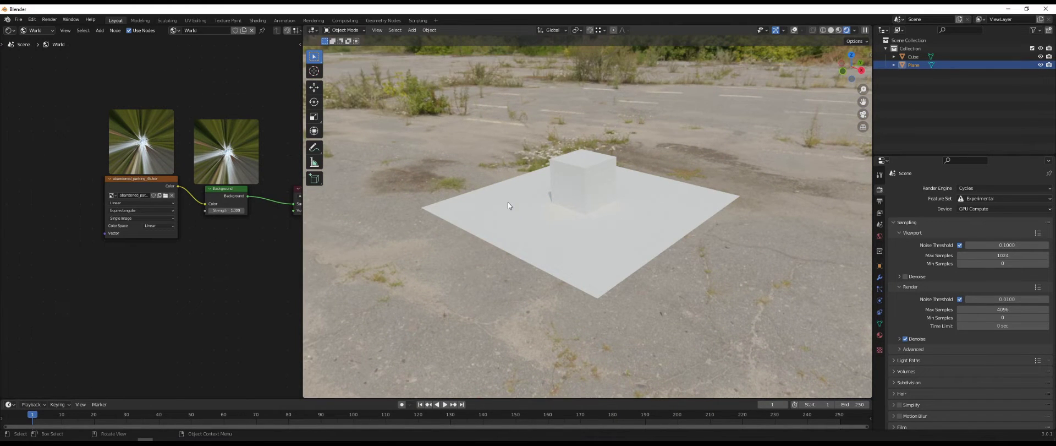
# Disable the Node Preview add-on in Preferences and save the preferences
pyautogui.press('q')
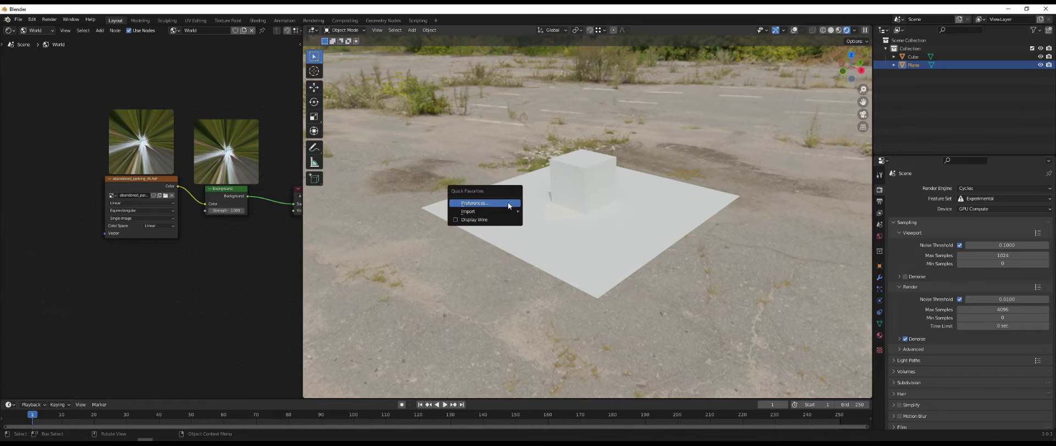
pyautogui.click(509, 206)
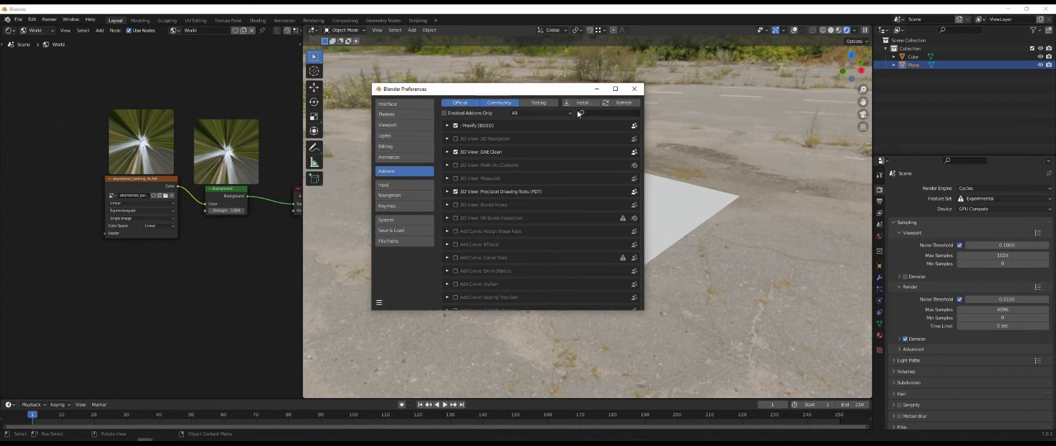
pyautogui.click(598, 113)
pyautogui.write('node')
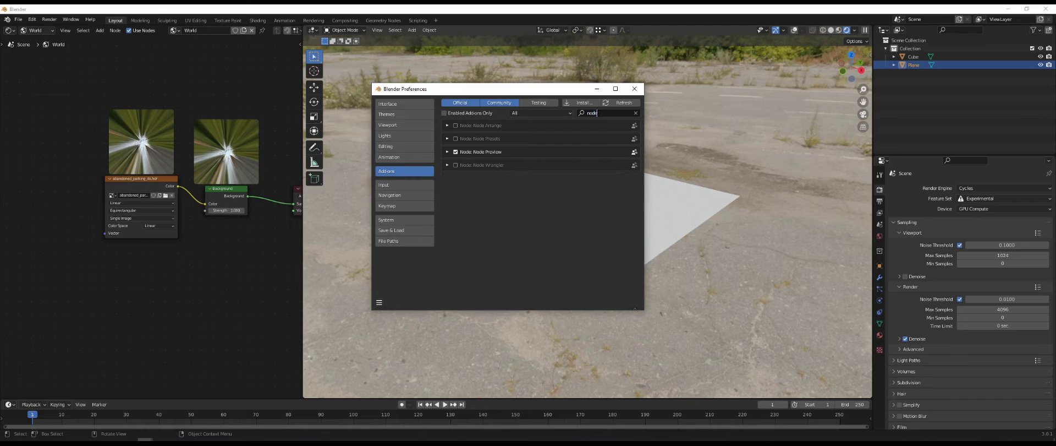
pyautogui.press('Return')
pyautogui.click(447, 152)
pyautogui.click(455, 152)
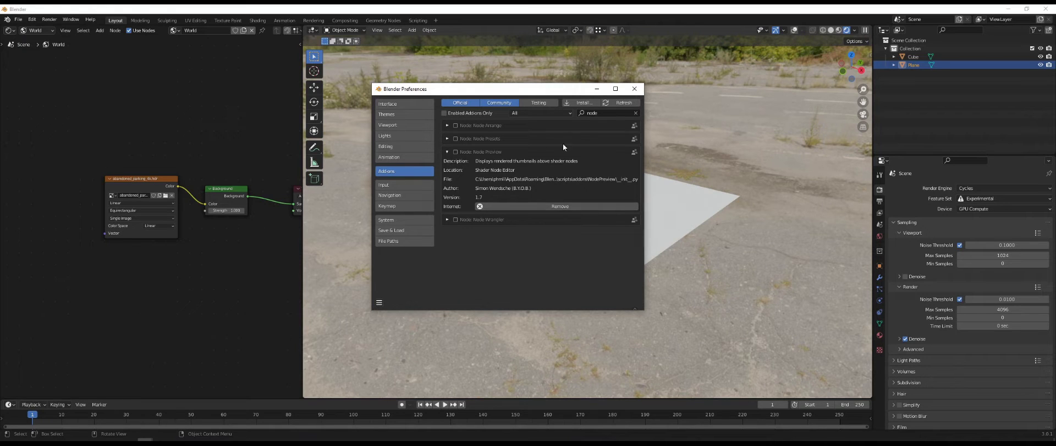
pyautogui.click(379, 302)
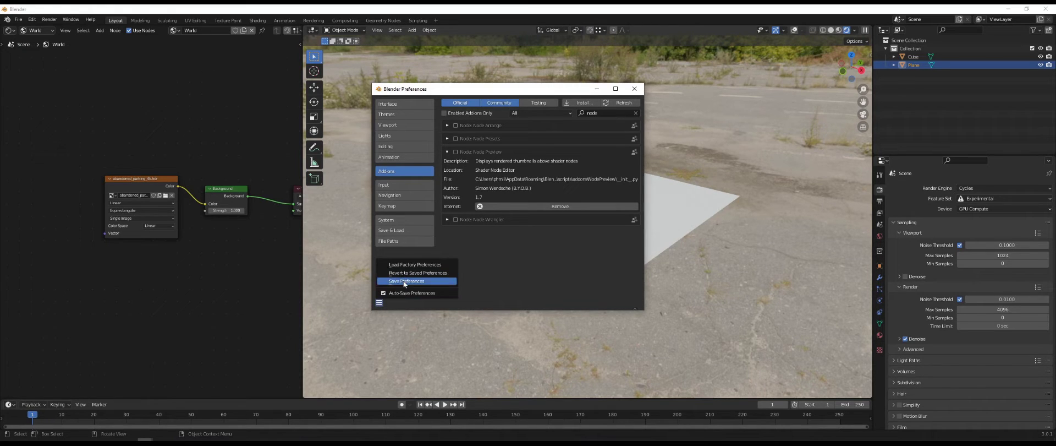
pyautogui.click(403, 281)
pyautogui.click(635, 88)
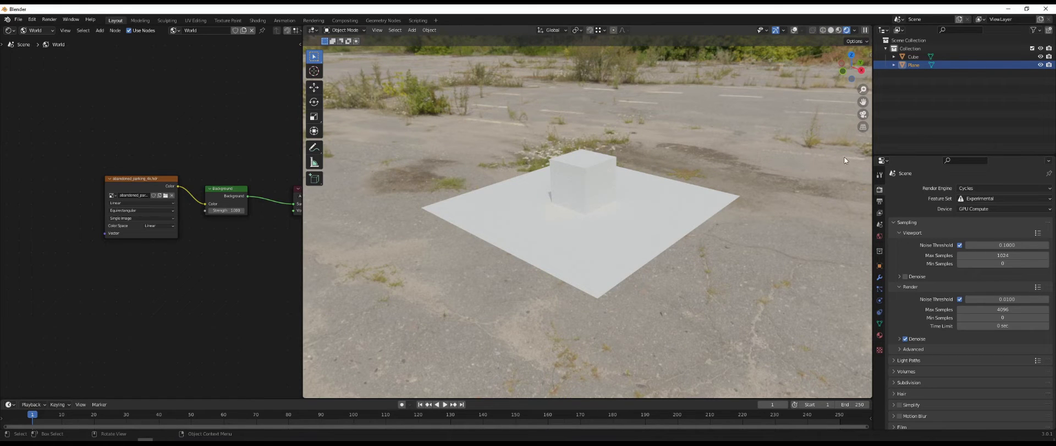
# Turn the viewport overlays back on and look through the Render and Tool properties
pyautogui.click(795, 30)
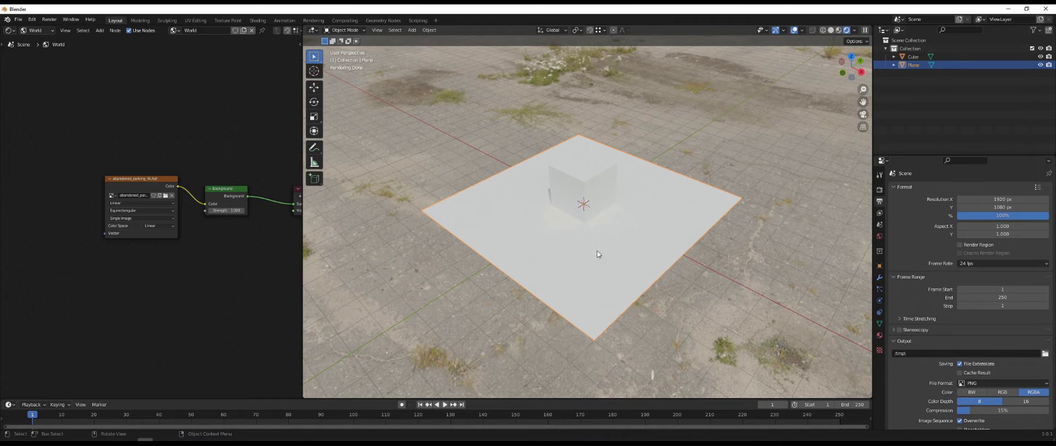
pyautogui.click(880, 189)
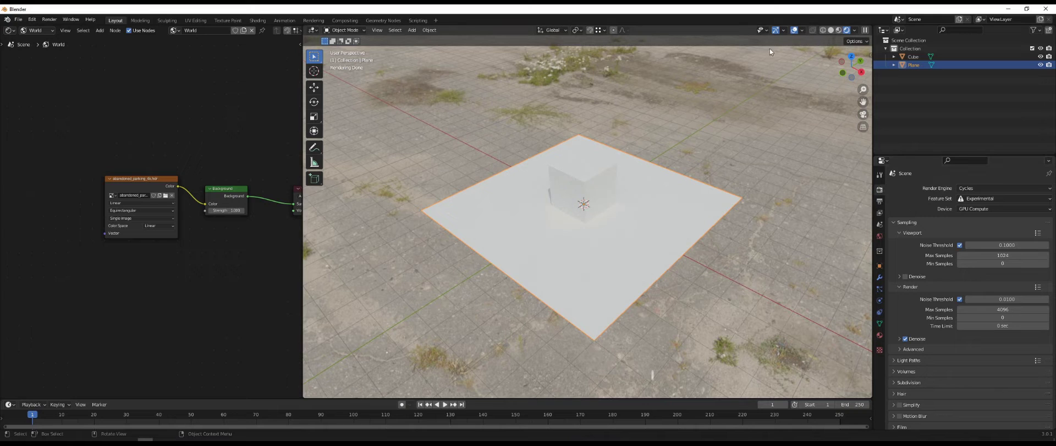
pyautogui.click(880, 177)
pyautogui.click(880, 188)
pyautogui.moveTo(585, 259); pyautogui.dragTo(593, 235, button='middle')
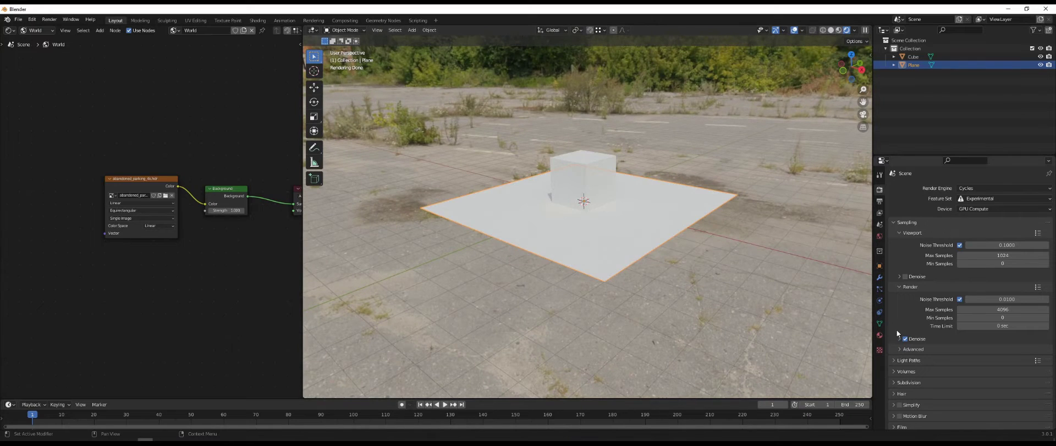
# Tick Shadow Catcher under the plane's Object Properties > Visibility > Mask
pyautogui.click(880, 266)
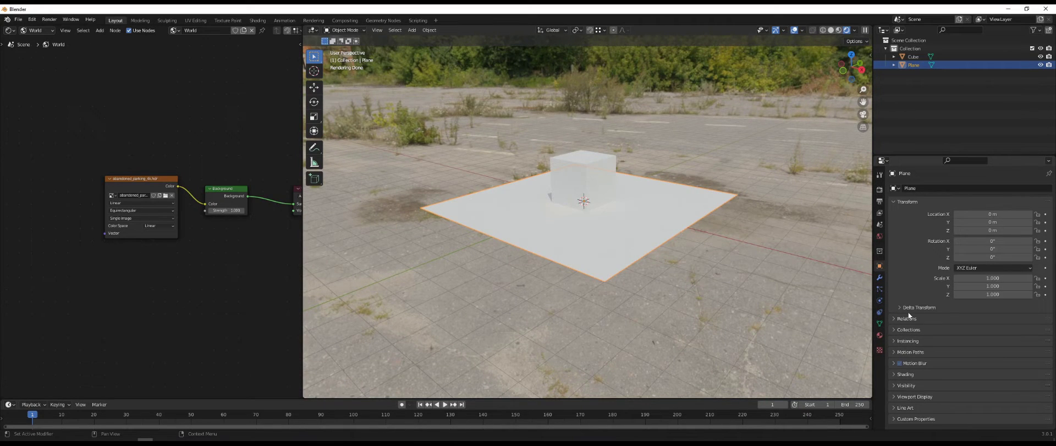
pyautogui.click(906, 385)
pyautogui.scroll(-5, 912, 383)
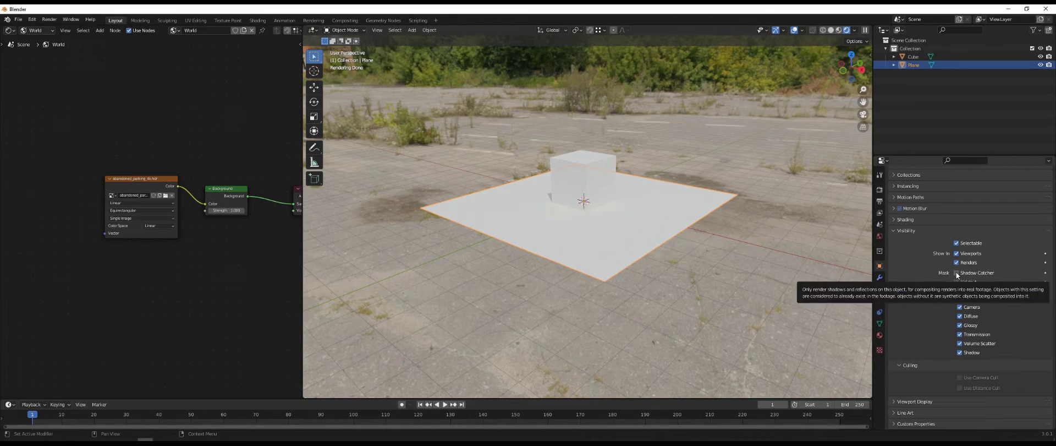
pyautogui.moveTo(665, 244); pyautogui.dragTo(745, 247, button='middle')
pyautogui.scroll(4, 659, 241)
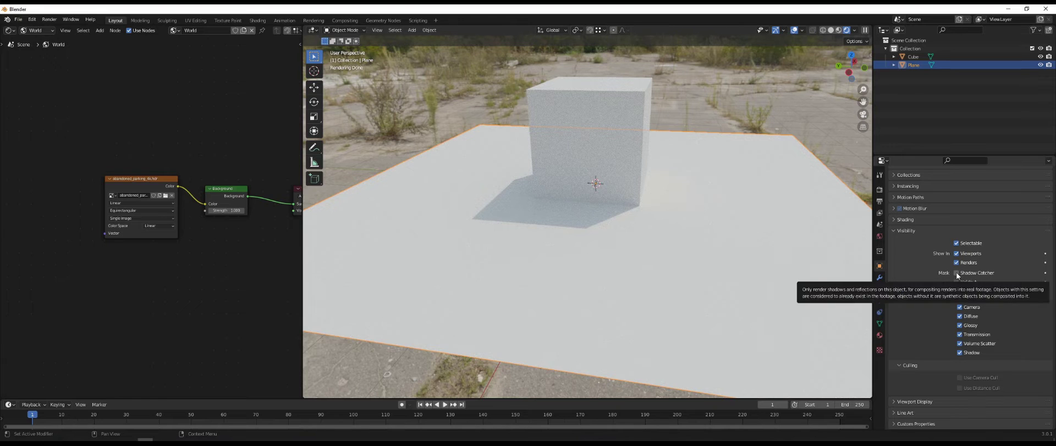
pyautogui.click(956, 272)
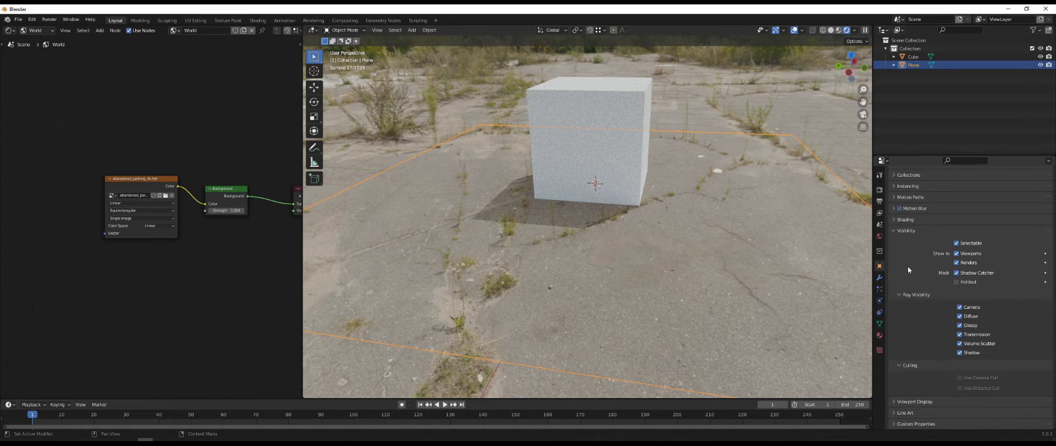
pyautogui.click(732, 108)
pyautogui.moveTo(625, 299)
pyautogui.mouseDown(button='middle')
pyautogui.moveTo(579, 254)
pyautogui.moveTo(607, 262)
pyautogui.moveTo(587, 270)
pyautogui.mouseUp(button='middle')
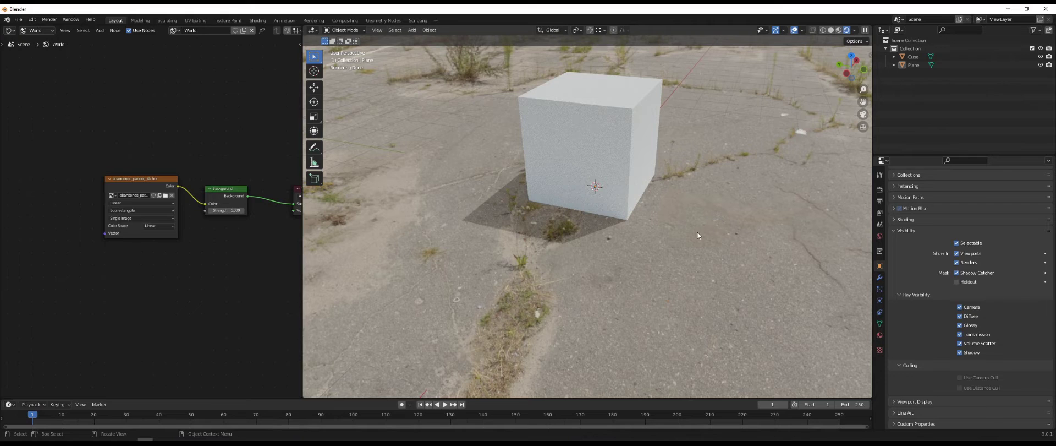
# Turn off viewport overlays and orbit to eye level on the rendered cube and shadow
pyautogui.scroll(-2, 698, 233)
pyautogui.scroll(-1, 664, 276)
pyautogui.moveTo(635, 286); pyautogui.dragTo(653, 249, button='middle')
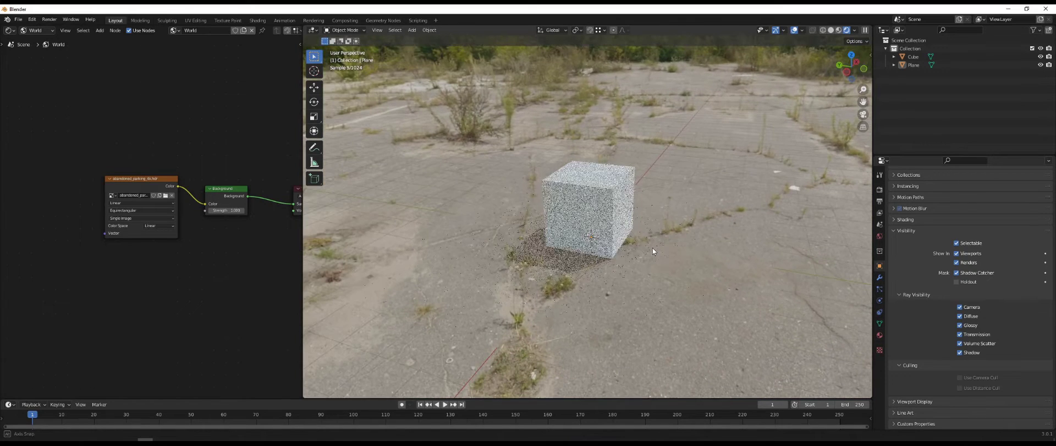
pyautogui.click(795, 30)
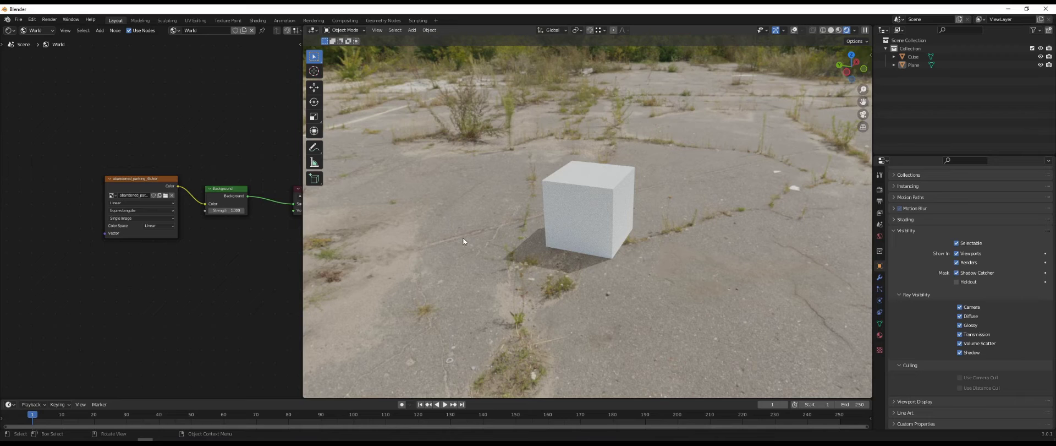
pyautogui.moveTo(635, 250)
pyautogui.mouseDown(button='middle')
pyautogui.moveTo(613, 245)
pyautogui.moveTo(650, 237)
pyautogui.mouseUp(button='middle')
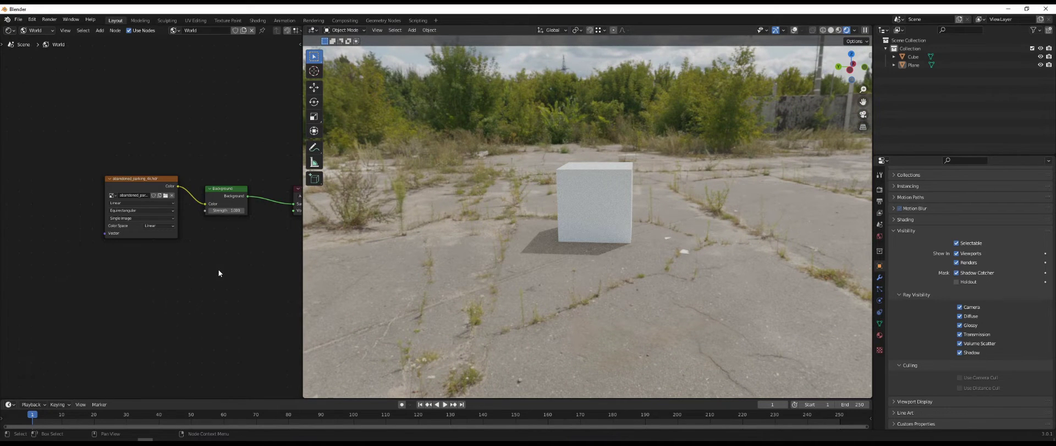
pyautogui.moveTo(219, 269); pyautogui.dragTo(247, 222, button='middle')
pyautogui.moveTo(144, 233); pyautogui.dragTo(202, 232, button='middle')
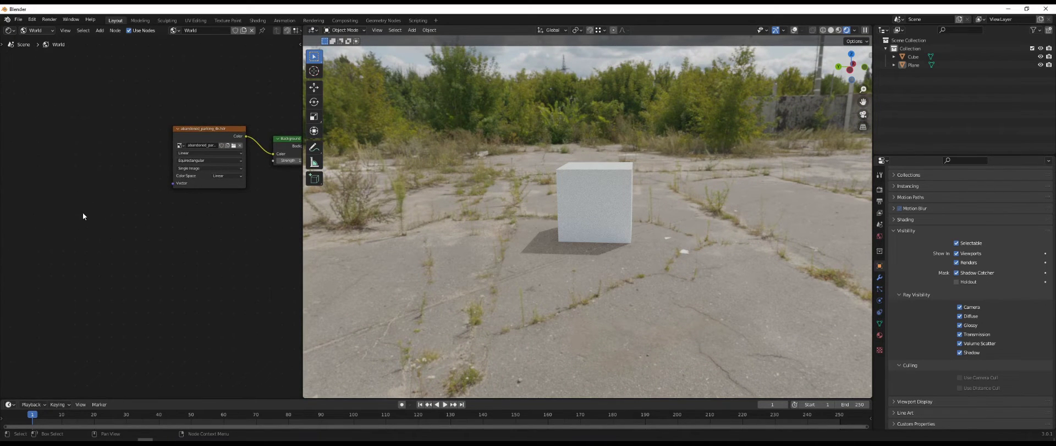
# Add a Mapping node via node search, placed left of the HDRI texture
pyautogui.hotkey('shift', 'a')
pyautogui.click(82, 213)
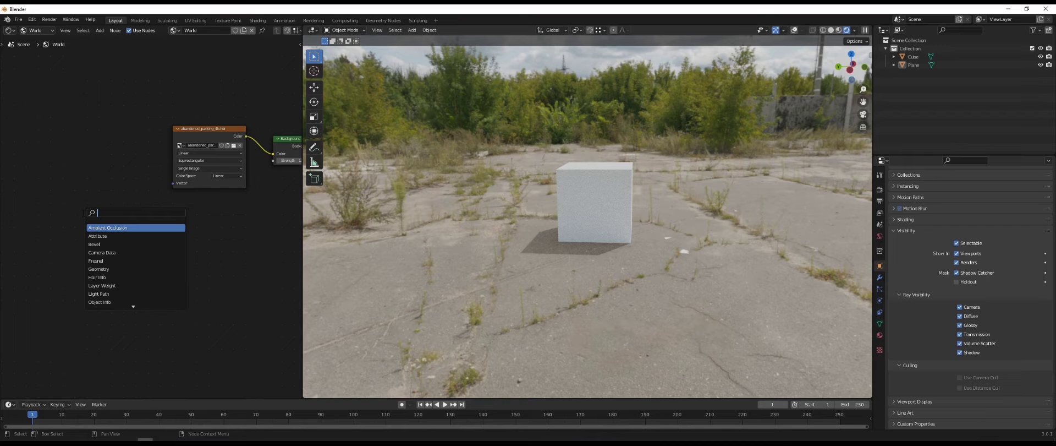
pyautogui.write('m')
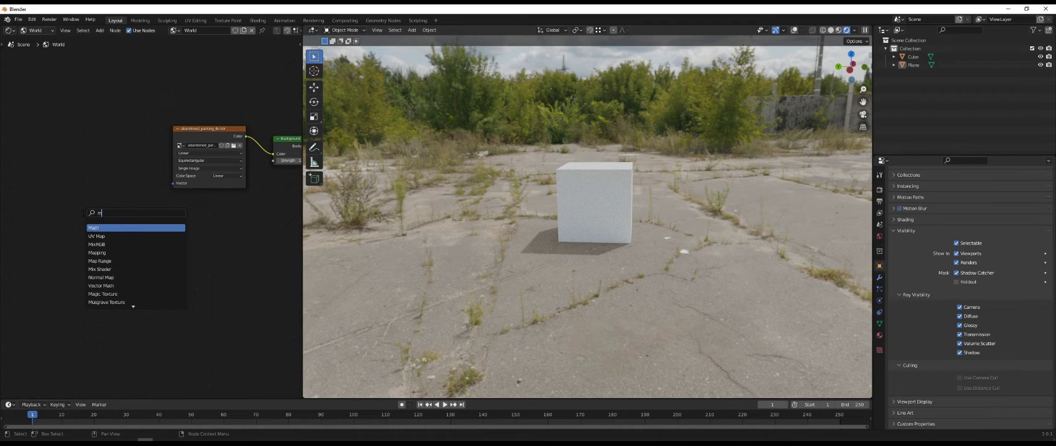
pyautogui.write('ap')
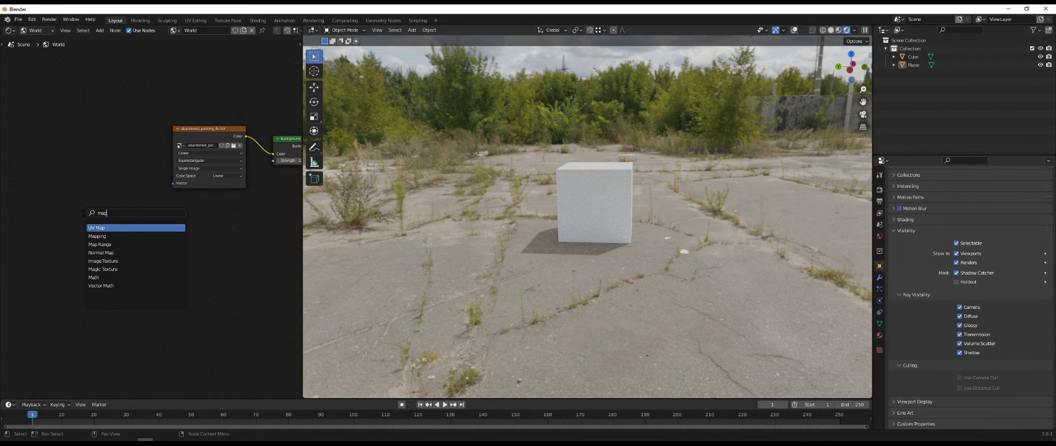
pyautogui.press('Down')
pyautogui.press('Return')
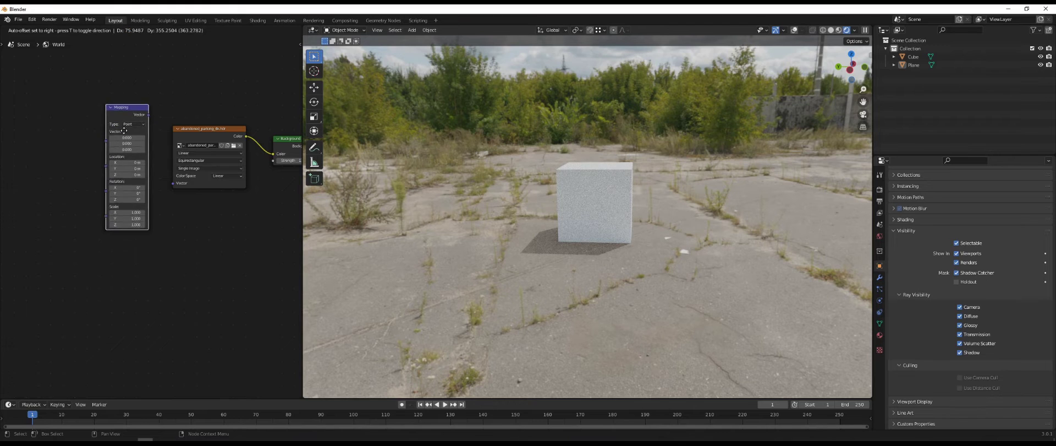
pyautogui.click(93, 153)
# Add a Texture Coordinate node and trial-link its Generated output to the Mapping node
pyautogui.hotkey('shift', 'a')
pyautogui.click(51, 159)
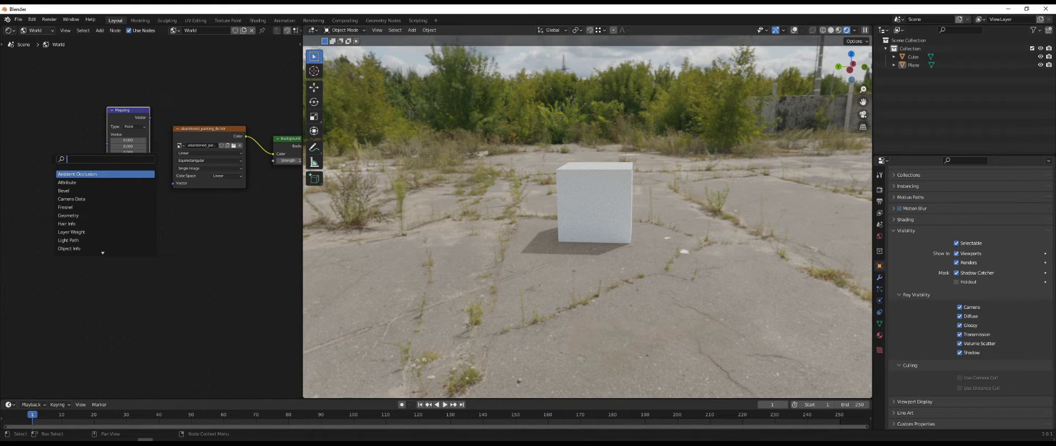
pyautogui.write('coor')
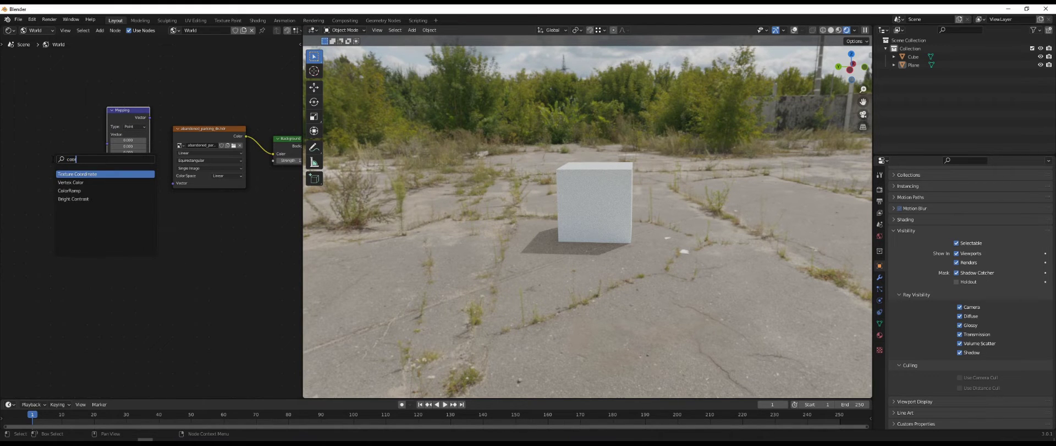
pyautogui.press('Return')
pyautogui.click(60, 134)
pyautogui.moveTo(60, 133); pyautogui.dragTo(107, 135)
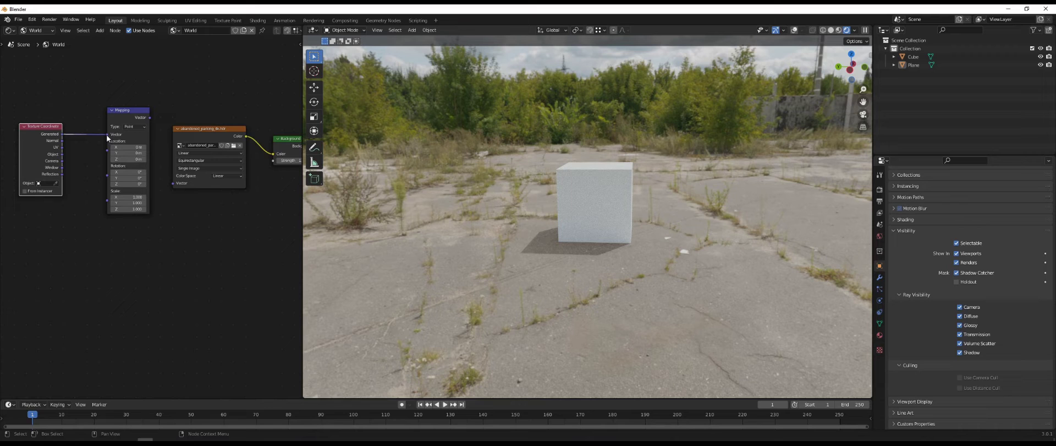
pyautogui.moveTo(107, 135); pyautogui.dragTo(127, 165)
# Test the Mapping rotation and location values, then reset them to 0
pyautogui.moveTo(128, 202)
pyautogui.mouseDown()
pyautogui.moveTo(143, 202)
pyautogui.moveTo(126, 202)
pyautogui.mouseUp()
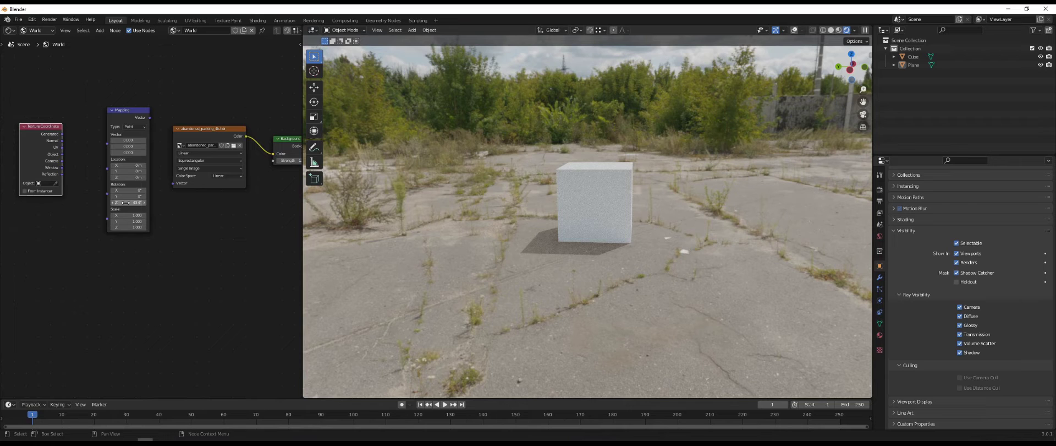
pyautogui.moveTo(128, 165); pyautogui.dragTo(144, 165)
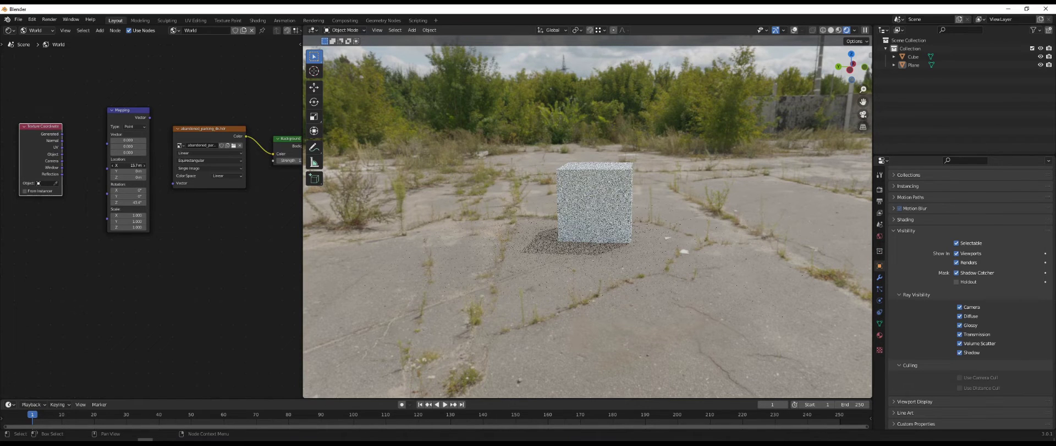
pyautogui.click(127, 165)
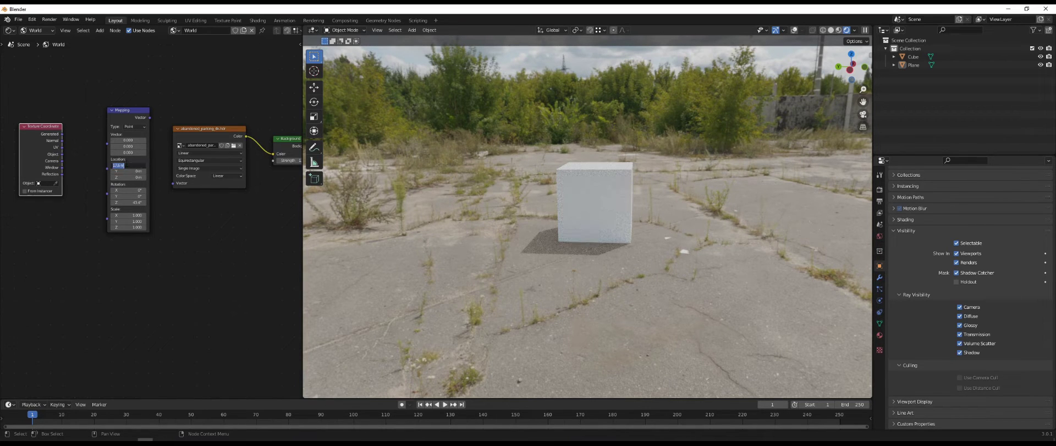
pyautogui.write('0')
pyautogui.press('Tab')
pyautogui.press('Tab')
pyautogui.press('Tab')
pyautogui.press('Tab')
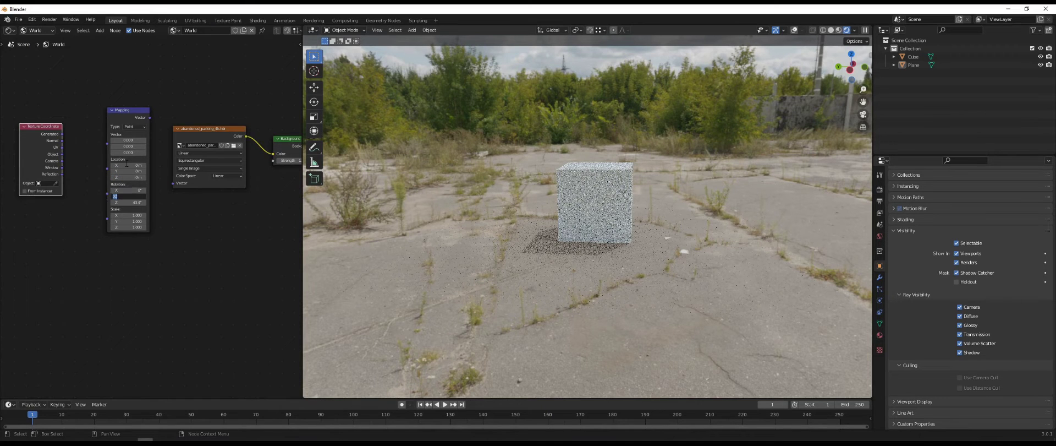
pyautogui.write('0')
pyautogui.press('Tab')
pyautogui.write('0')
pyautogui.press('Return')
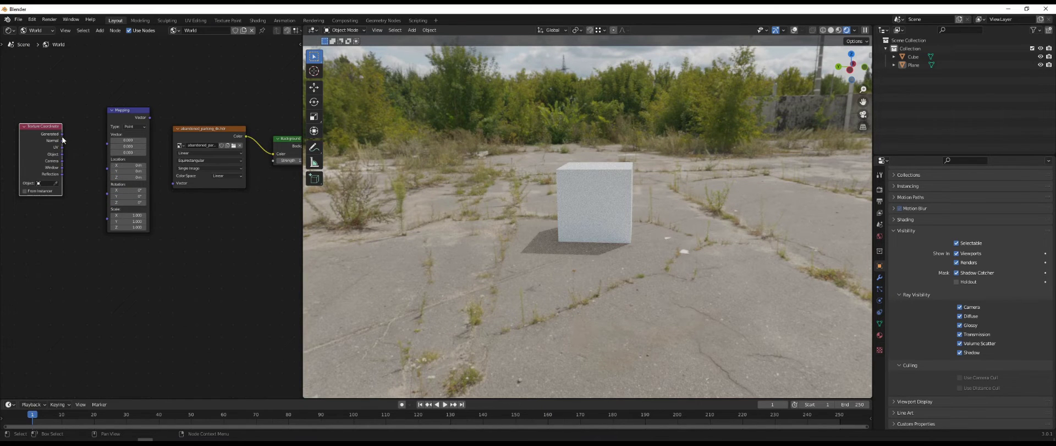
# Link Generated coordinates to the Mapping Vector input and reset Z rotation to 0°
pyautogui.moveTo(61, 135); pyautogui.dragTo(108, 134)
pyautogui.moveTo(125, 184); pyautogui.dragTo(142, 184)
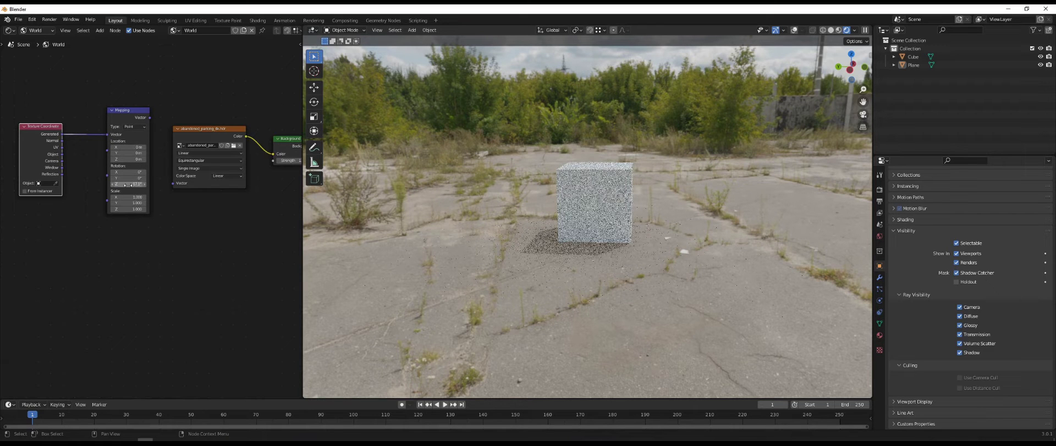
pyautogui.moveTo(623, 280)
pyautogui.mouseDown(button='middle')
pyautogui.moveTo(622, 266)
pyautogui.moveTo(581, 264)
pyautogui.mouseUp(button='middle')
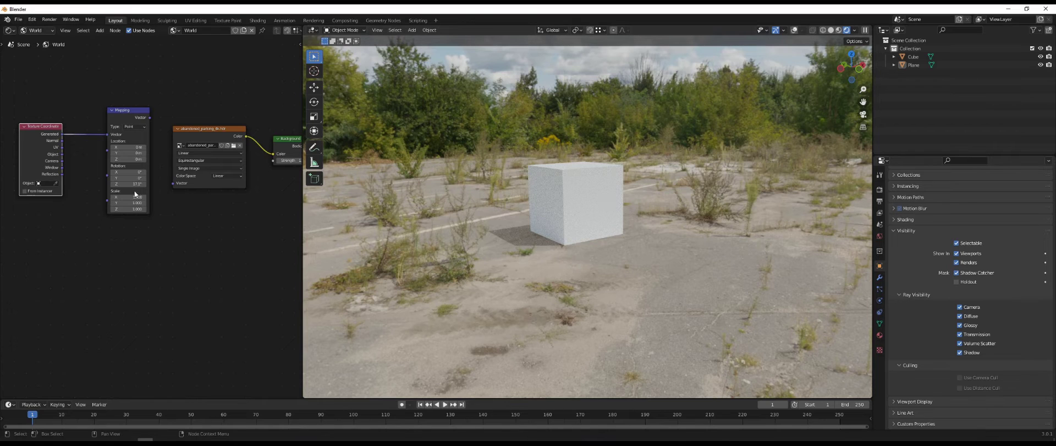
pyautogui.click(130, 184)
pyautogui.write('0')
pyautogui.press('Return')
# Try Object coordinates into Mapping while rotating the HDRI around Z, then revert to Generated
pyautogui.moveTo(107, 134); pyautogui.dragTo(88, 154)
pyautogui.moveTo(150, 117); pyautogui.dragTo(174, 182)
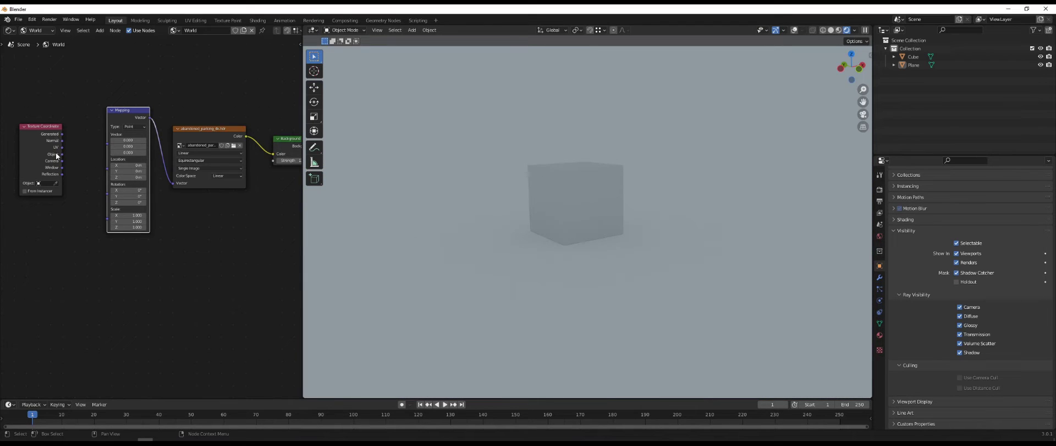
pyautogui.moveTo(61, 154); pyautogui.dragTo(108, 134)
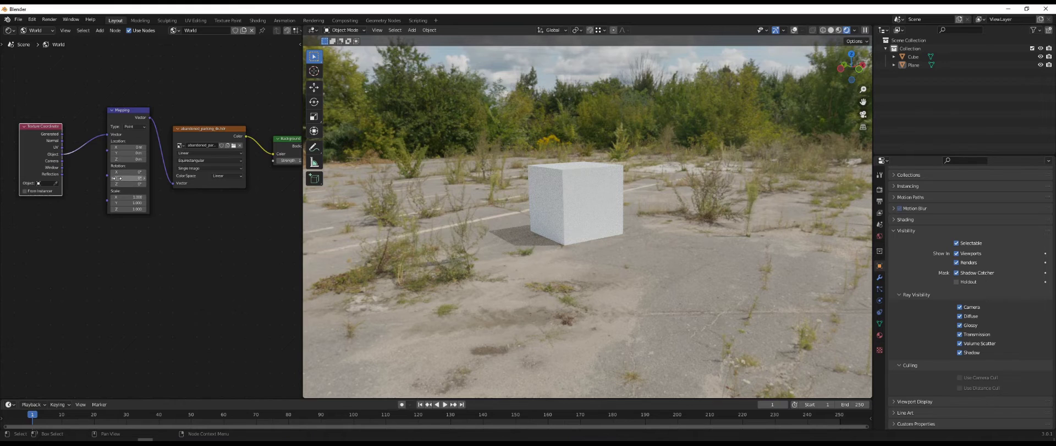
pyautogui.moveTo(117, 178); pyautogui.dragTo(159, 178)
pyautogui.moveTo(62, 134); pyautogui.dragTo(107, 134)
pyautogui.moveTo(127, 177)
pyautogui.mouseDown()
pyautogui.moveTo(138, 178)
pyautogui.moveTo(129, 180)
pyautogui.mouseUp()
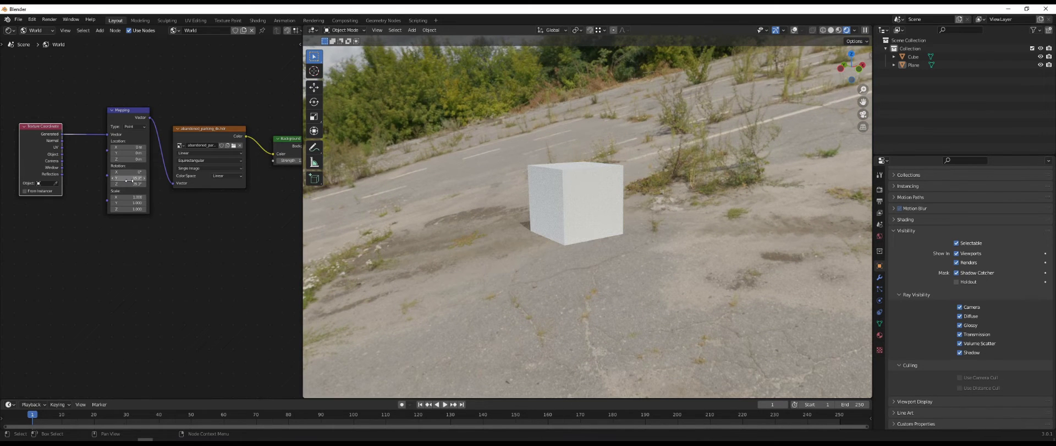
# Level Y rotation at 0°, tilt the HDRI around X, and spin Z from 10.5°
pyautogui.click(128, 179)
pyautogui.write('0')
pyautogui.press('Return')
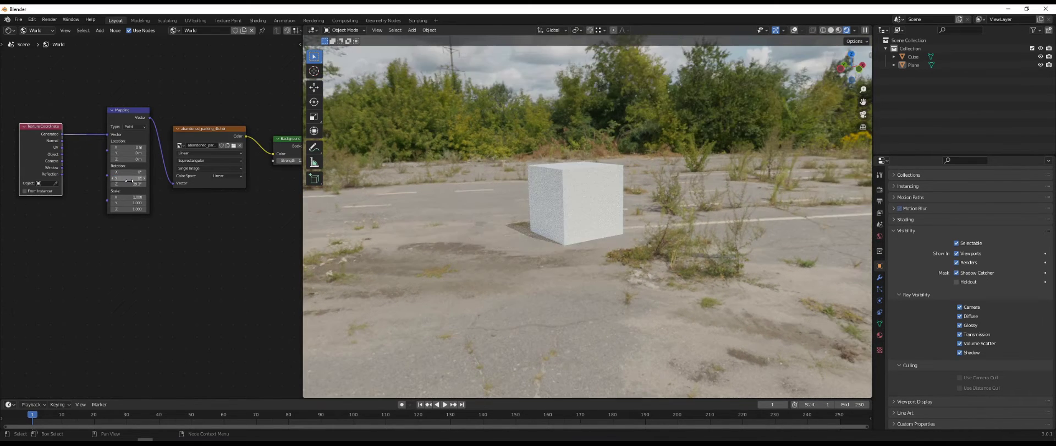
pyautogui.moveTo(128, 172); pyautogui.dragTo(137, 174)
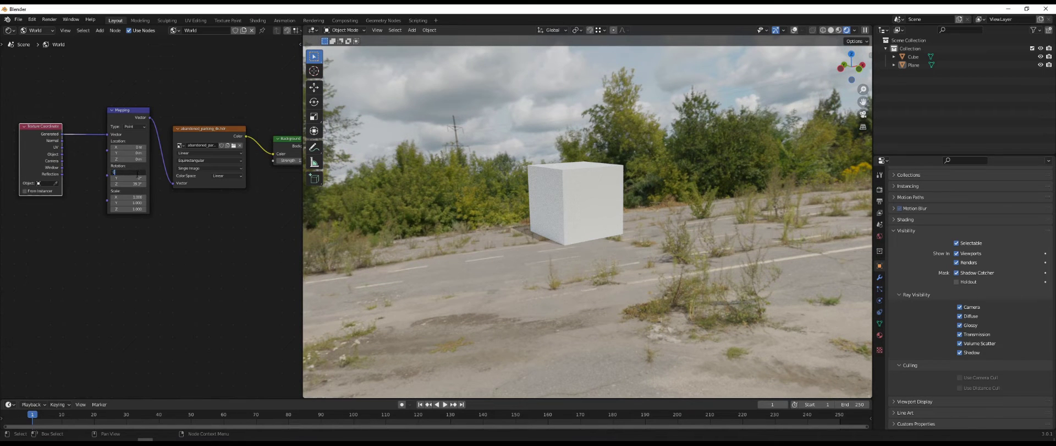
pyautogui.moveTo(137, 173); pyautogui.dragTo(139, 174)
pyautogui.doubleClick(135, 184)
pyautogui.write('10.5')
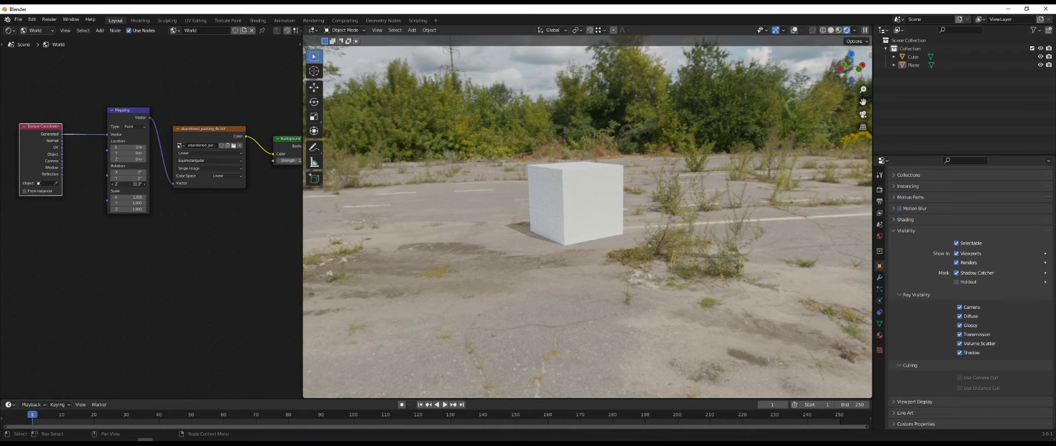
pyautogui.press('Return')
pyautogui.moveTo(135, 184)
pyautogui.mouseDown()
pyautogui.moveTo(111, 184)
pyautogui.moveTo(146, 184)
pyautogui.mouseUp()
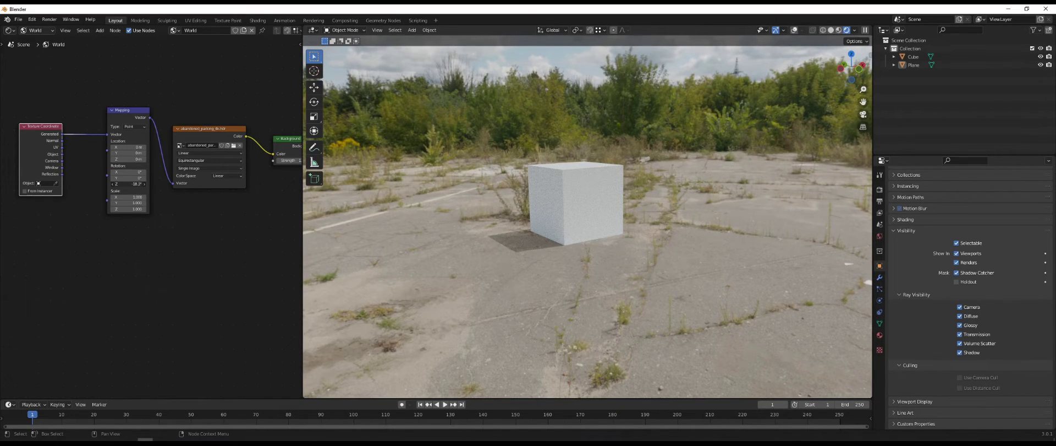
# Set the Mapping Z rotation to -180° and box-select the Texture Coordinate and Mapping nodes
pyautogui.moveTo(135, 184); pyautogui.dragTo(146, 184)
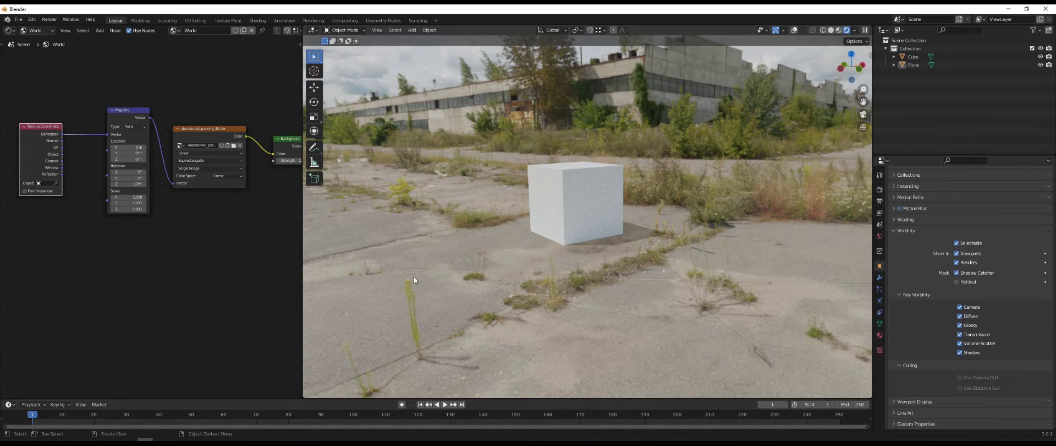
pyautogui.click(135, 184)
pyautogui.write('-180')
pyautogui.press('Return')
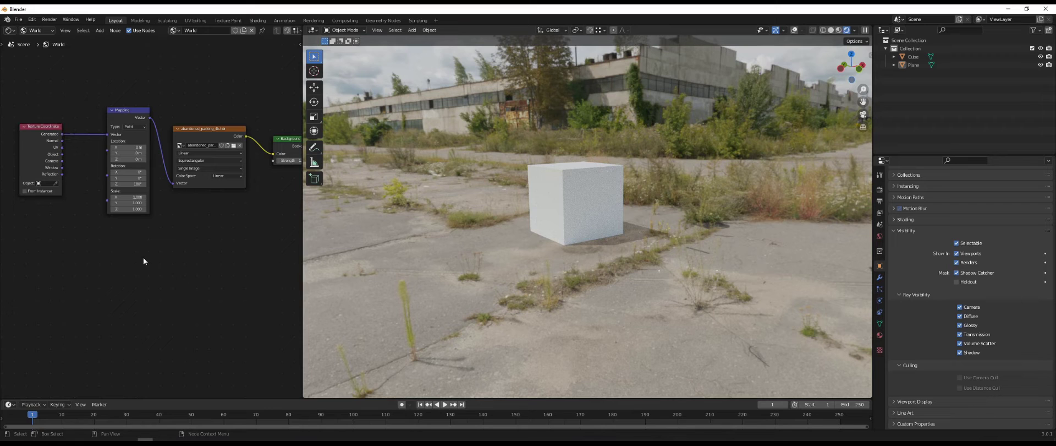
pyautogui.moveTo(144, 291); pyautogui.dragTo(38, 86)
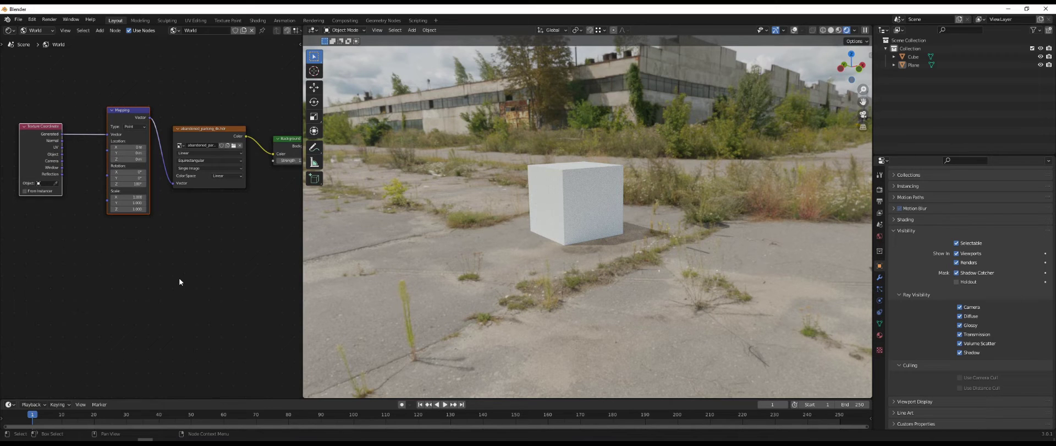
# Delete Mapping and Texture Coordinate, add a fresh Texture Coordinate, link Object to HDRI Vector
pyautogui.press('x')
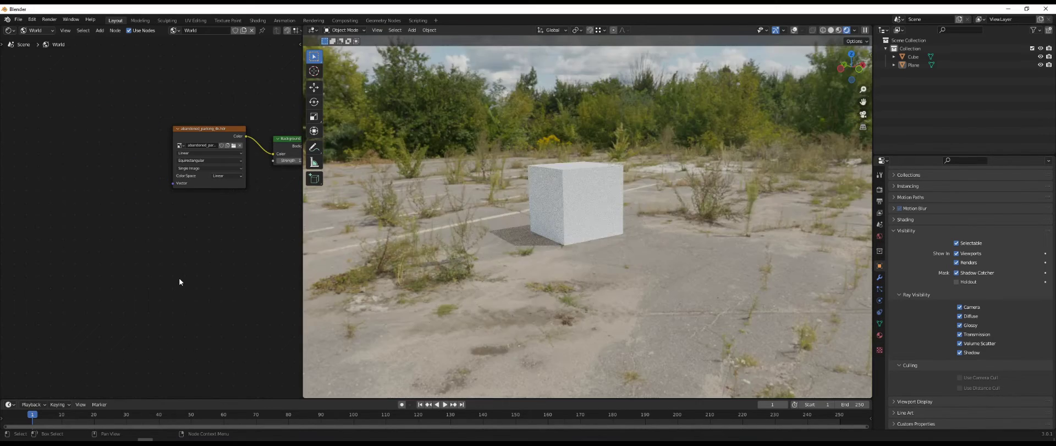
pyautogui.moveTo(180, 282); pyautogui.dragTo(168, 200, button='middle')
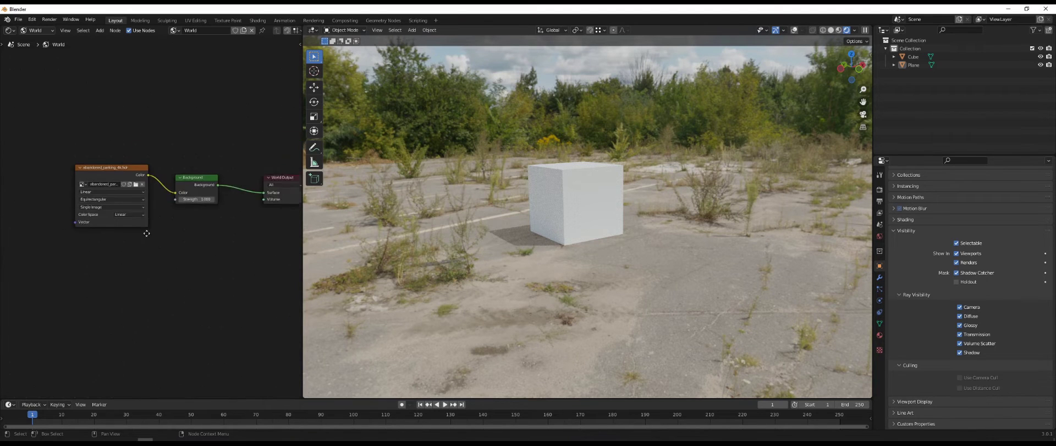
pyautogui.hotkey('shift', 'a')
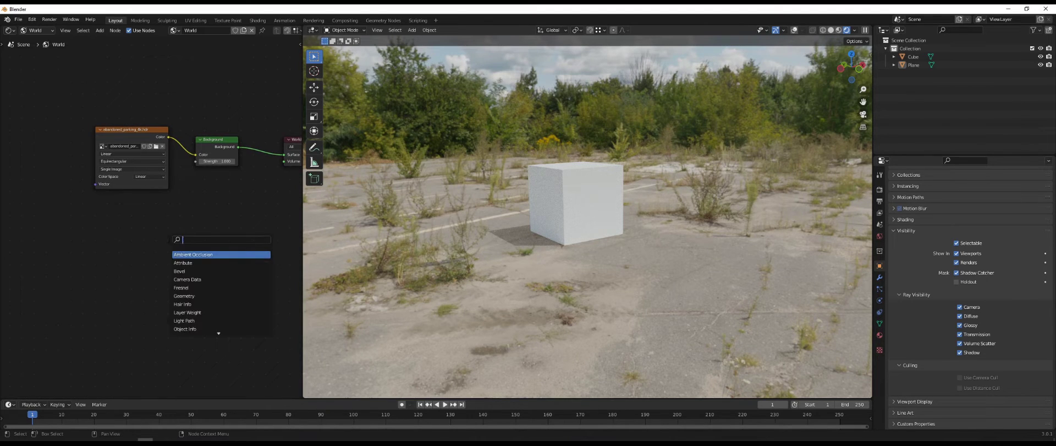
pyautogui.write('te')
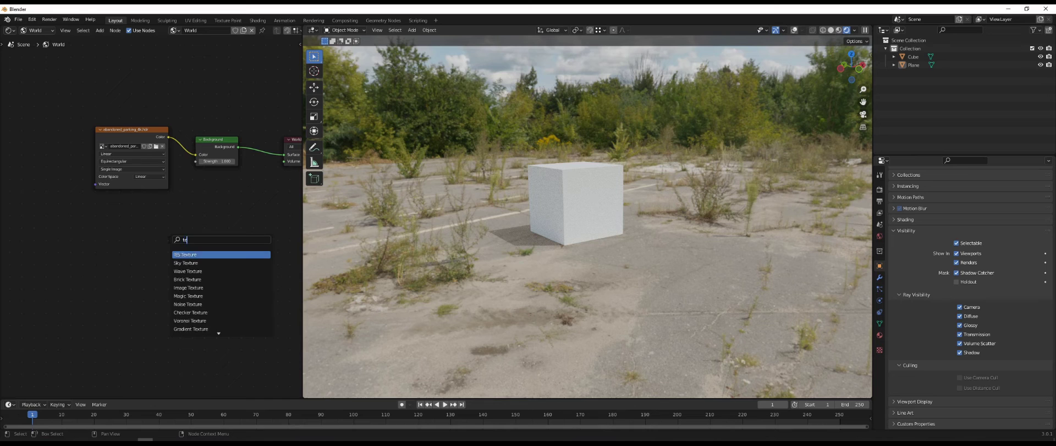
pyautogui.write('x')
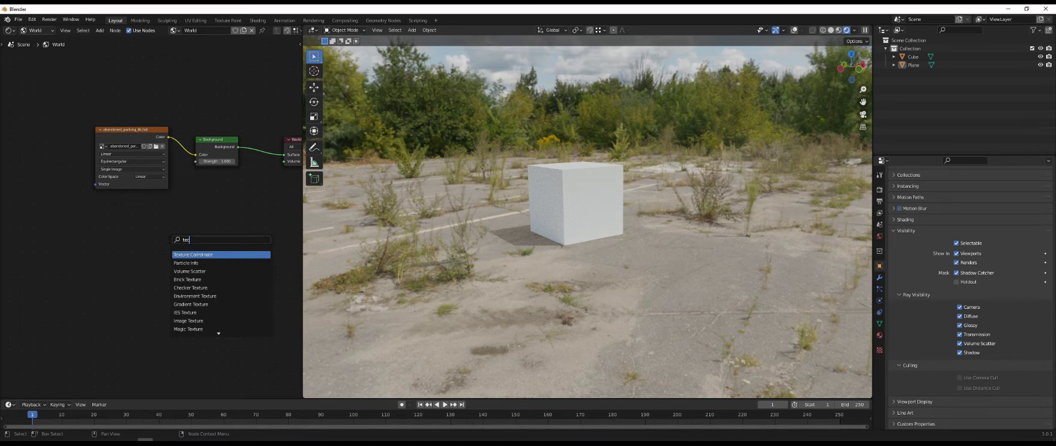
pyautogui.press('BackSpace')
pyautogui.press('BackSpace')
pyautogui.press('BackSpace')
pyautogui.write('coor')
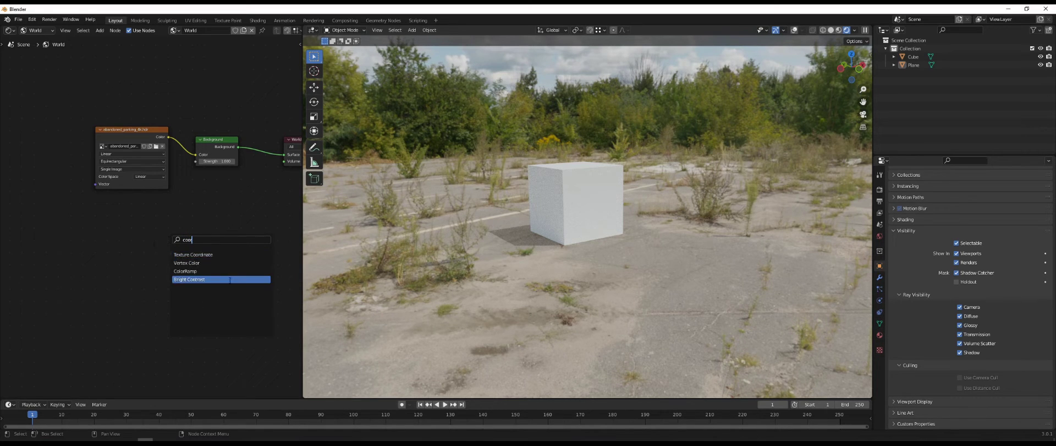
pyautogui.click(222, 254)
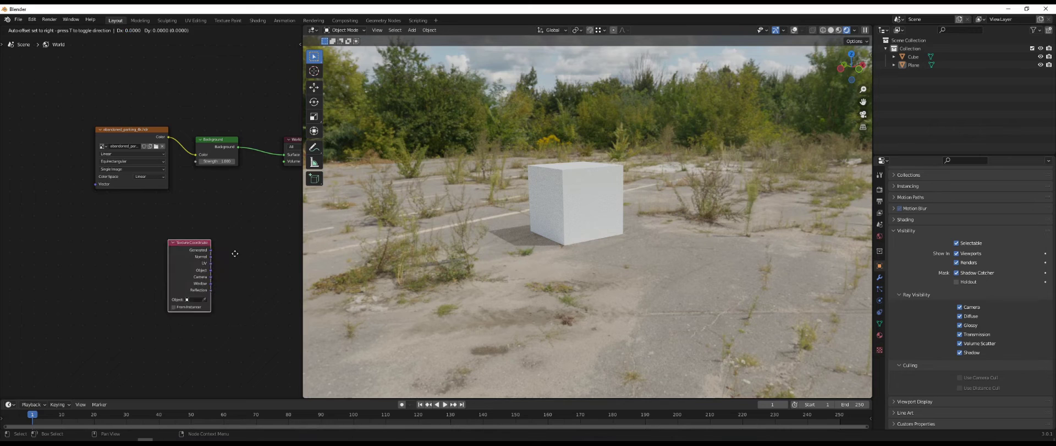
pyautogui.click(97, 134)
pyautogui.moveTo(73, 152)
pyautogui.mouseDown()
pyautogui.moveTo(82, 180)
pyautogui.moveTo(97, 184)
pyautogui.mouseUp()
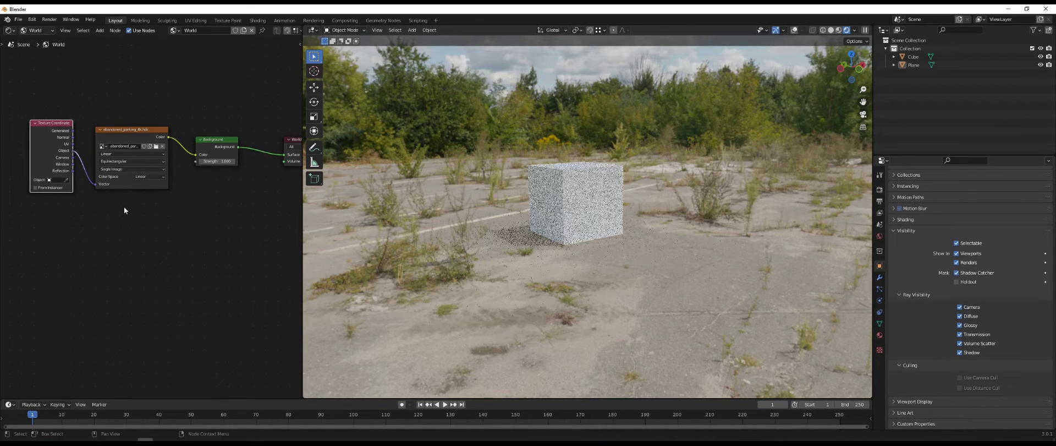
# Turn on viewport overlays and add a Plain Axes Empty at the scene origin
pyautogui.click(601, 193)
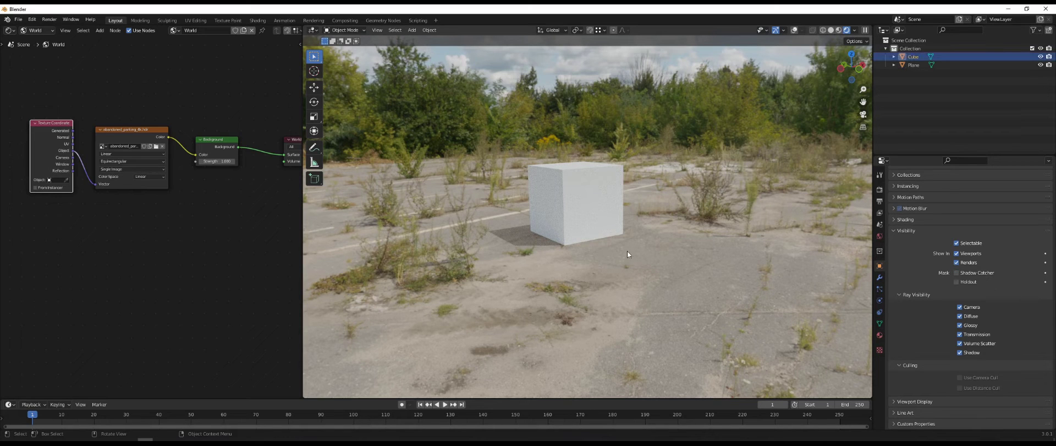
pyautogui.click(795, 30)
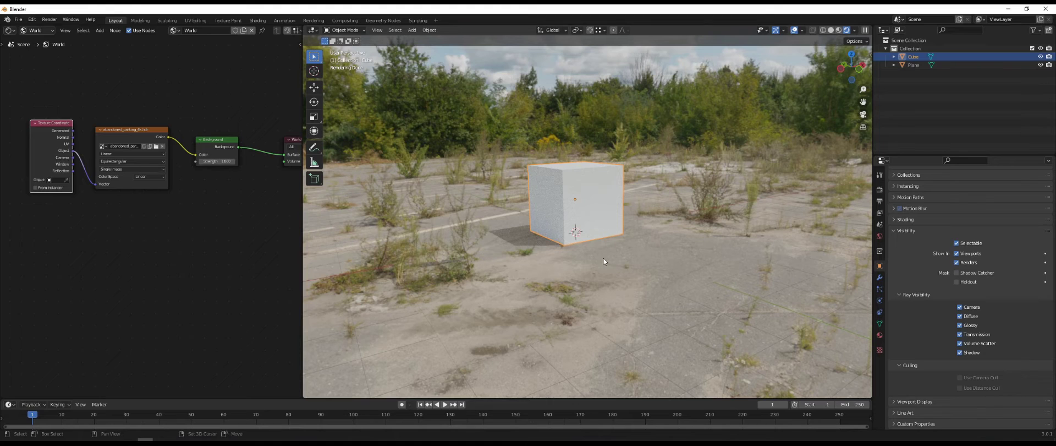
pyautogui.hotkey('shift', 'a')
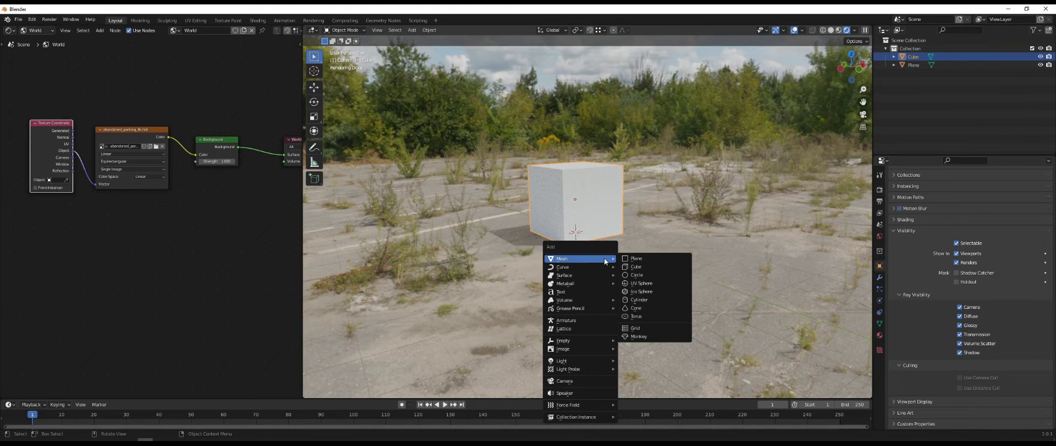
pyautogui.moveTo(570, 348)
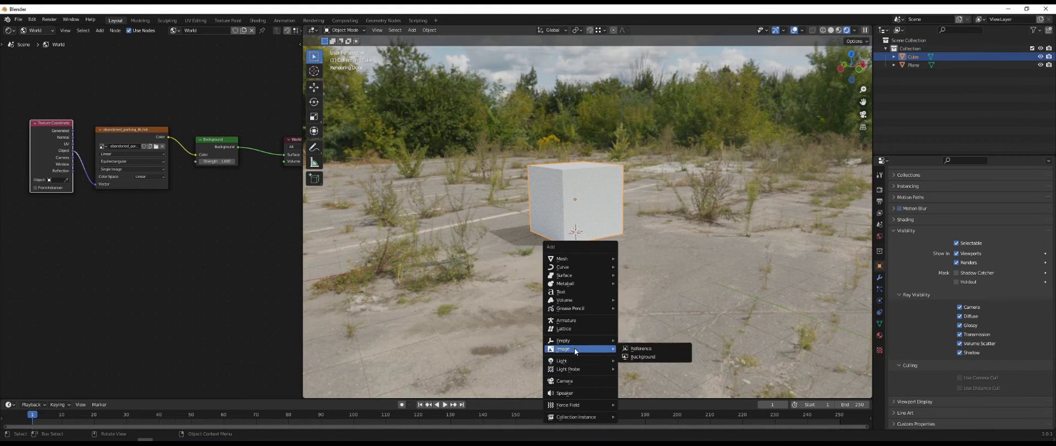
pyautogui.click(650, 338)
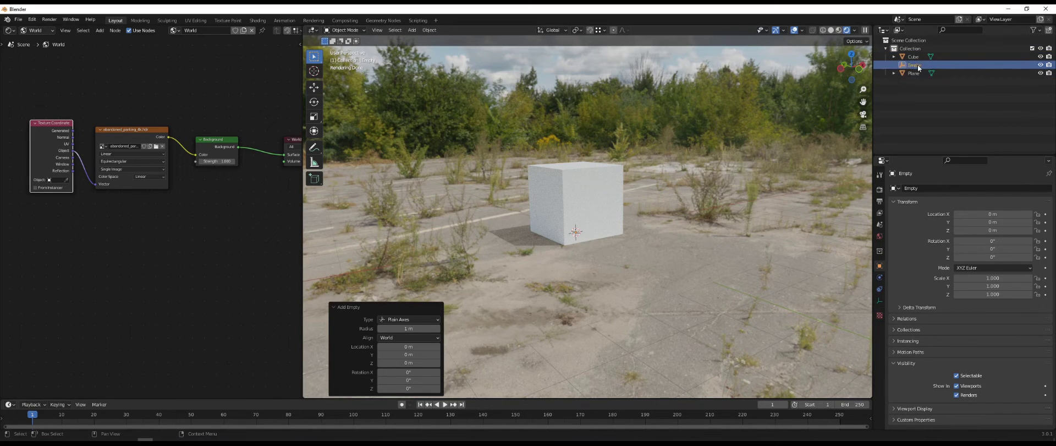
pyautogui.click(67, 180)
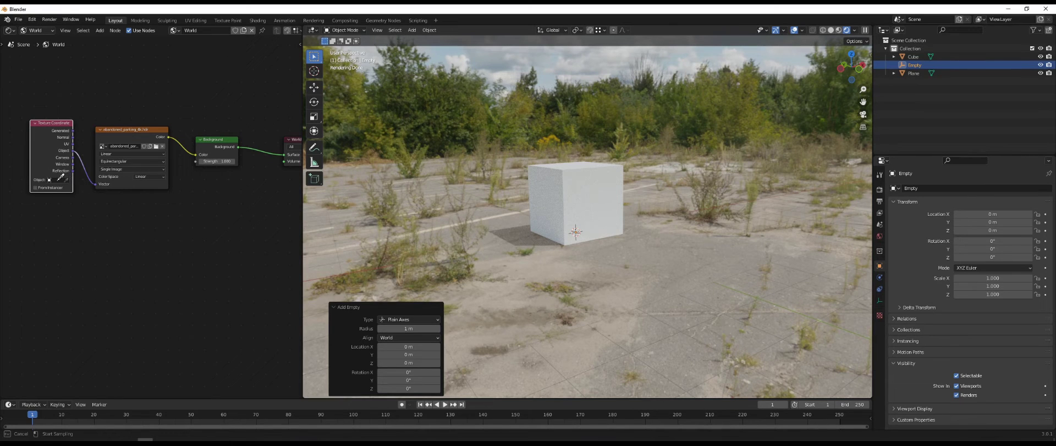
pyautogui.press('Escape')
# Pick Empty from the Texture Coordinate node's Object dropdown
pyautogui.click(55, 180)
pyautogui.click(60, 179)
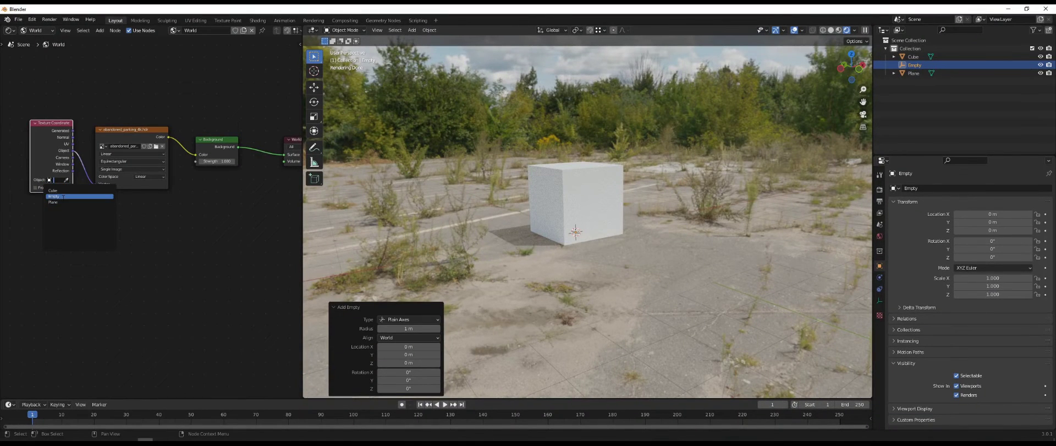
pyautogui.click(61, 197)
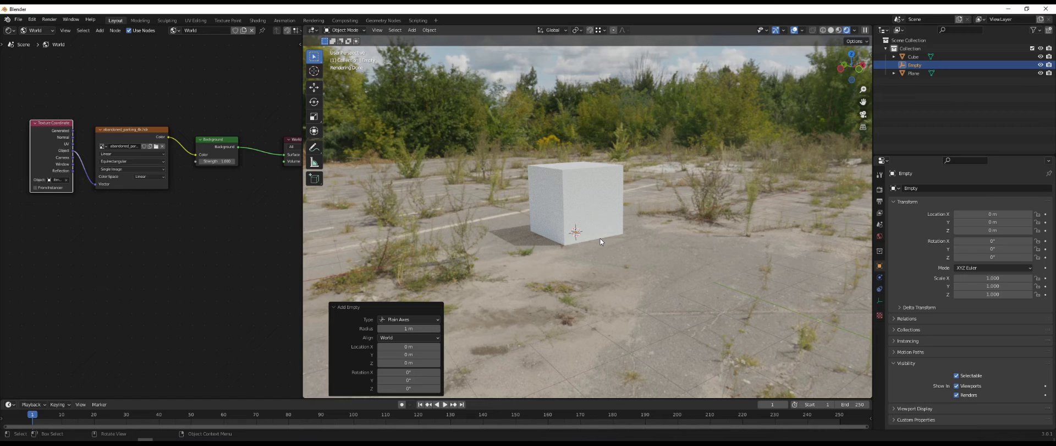
pyautogui.press('r')
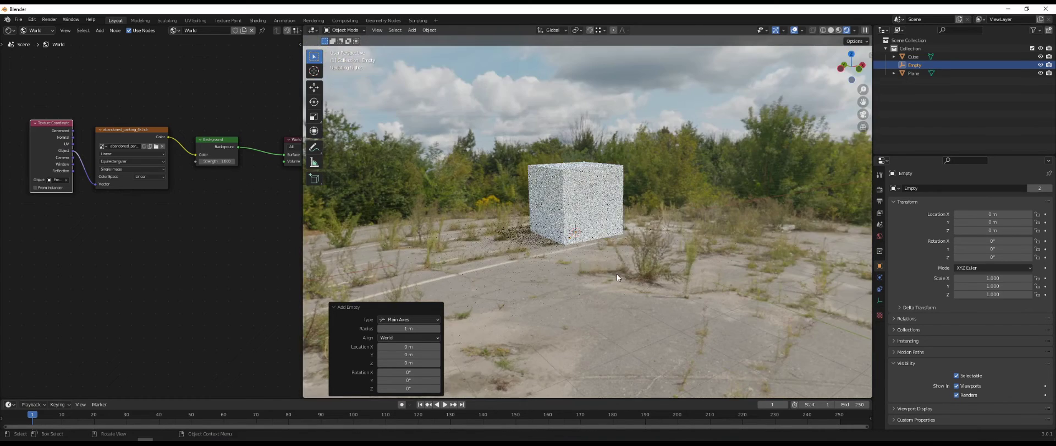
pyautogui.press('Escape')
pyautogui.press('r')
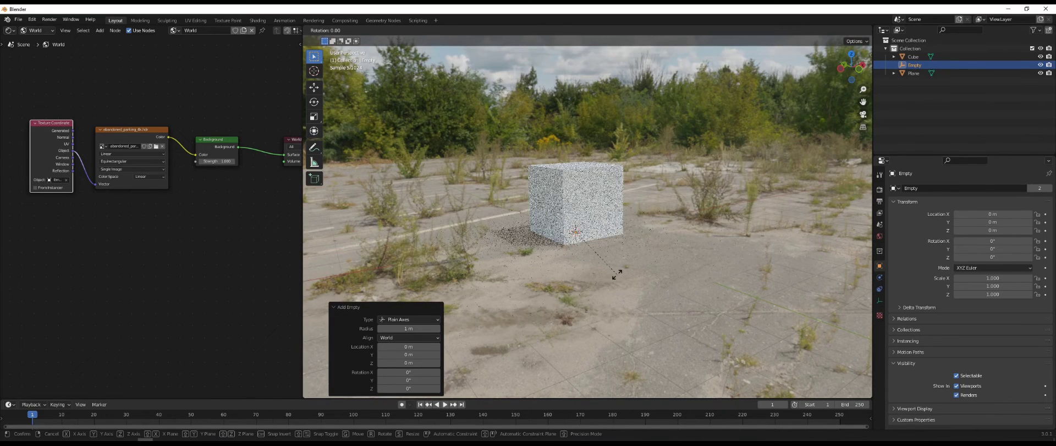
pyautogui.press('z')
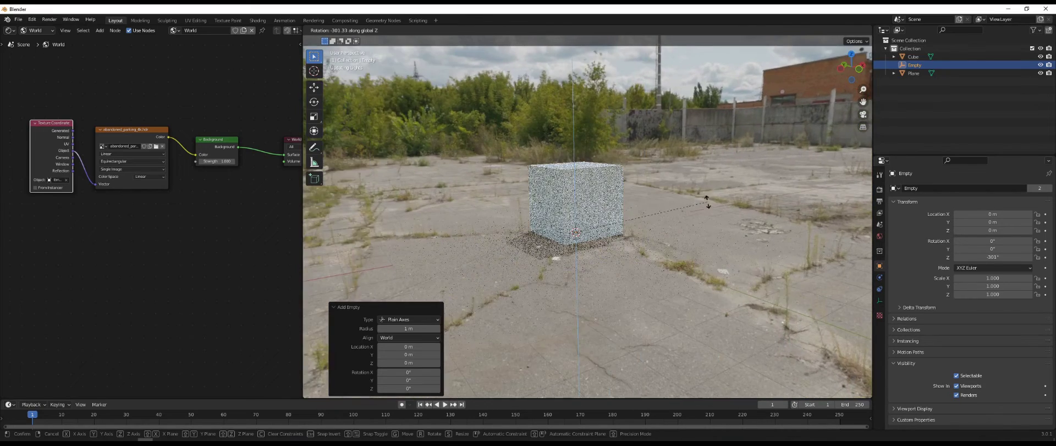
pyautogui.press('Escape')
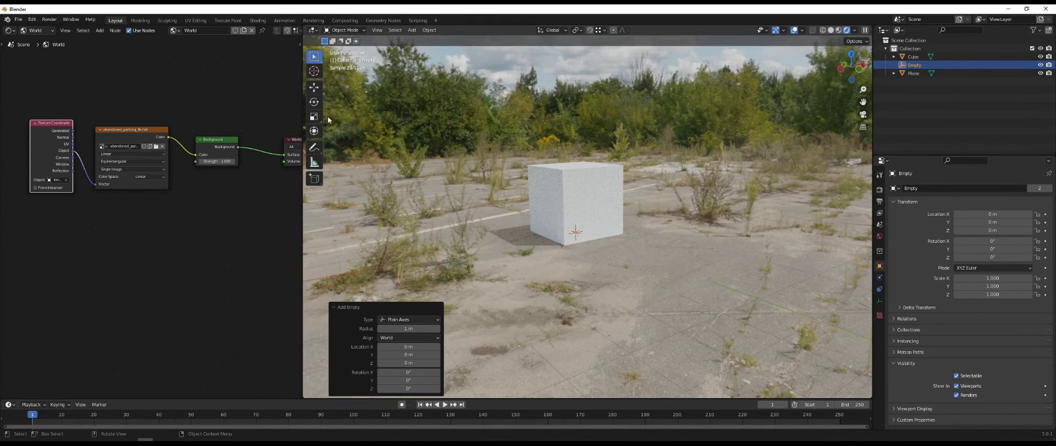
pyautogui.click(314, 102)
pyautogui.moveTo(583, 240); pyautogui.dragTo(552, 252)
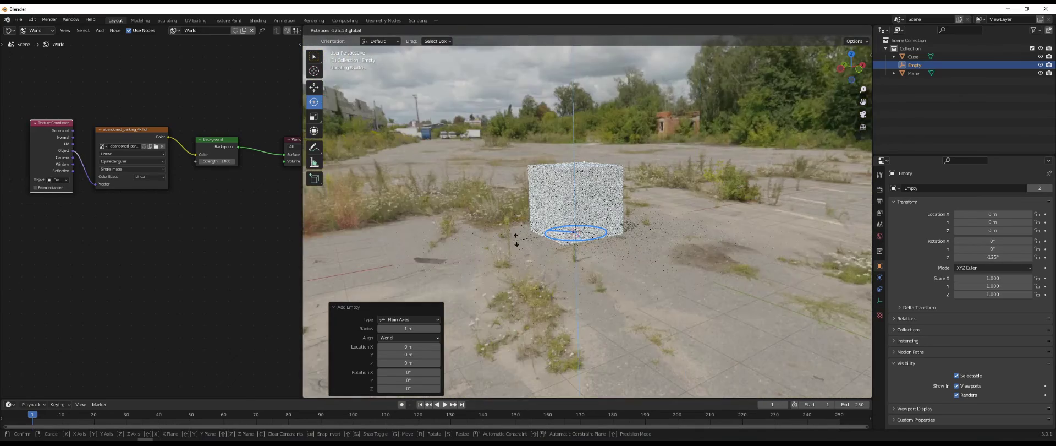
pyautogui.moveTo(552, 252); pyautogui.dragTo(560, 261)
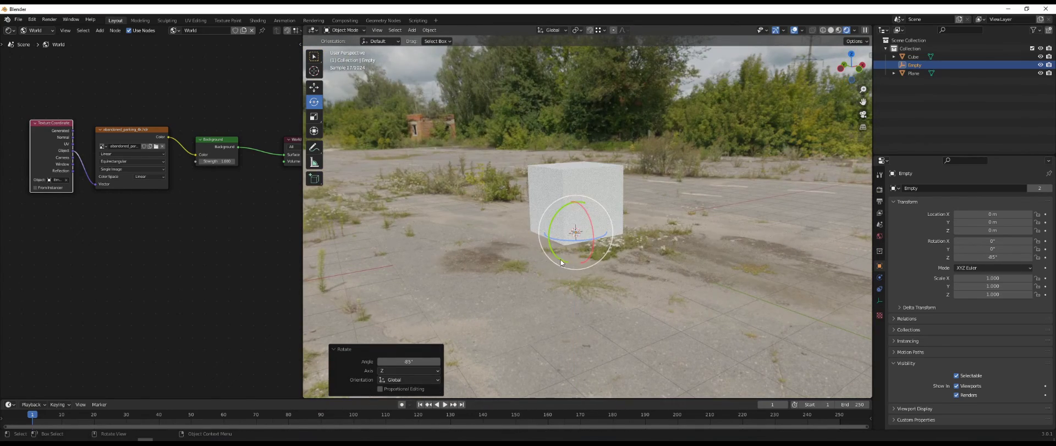
pyautogui.hotkey('ctrl', 'z')
pyautogui.moveTo(555, 220)
pyautogui.mouseDown()
pyautogui.moveTo(542, 204)
pyautogui.moveTo(595, 232)
pyautogui.moveTo(592, 222)
pyautogui.mouseUp()
pyautogui.hotkey('ctrl', 'z')
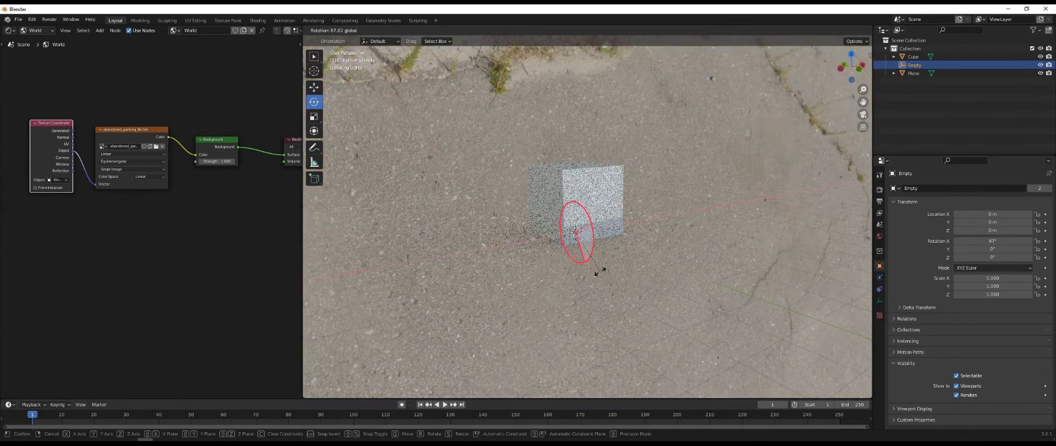
pyautogui.press('Escape')
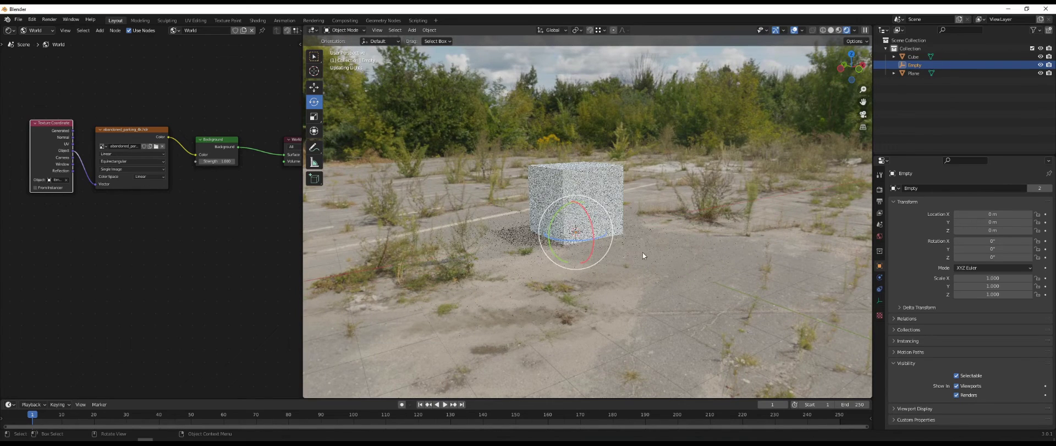
pyautogui.press('w')
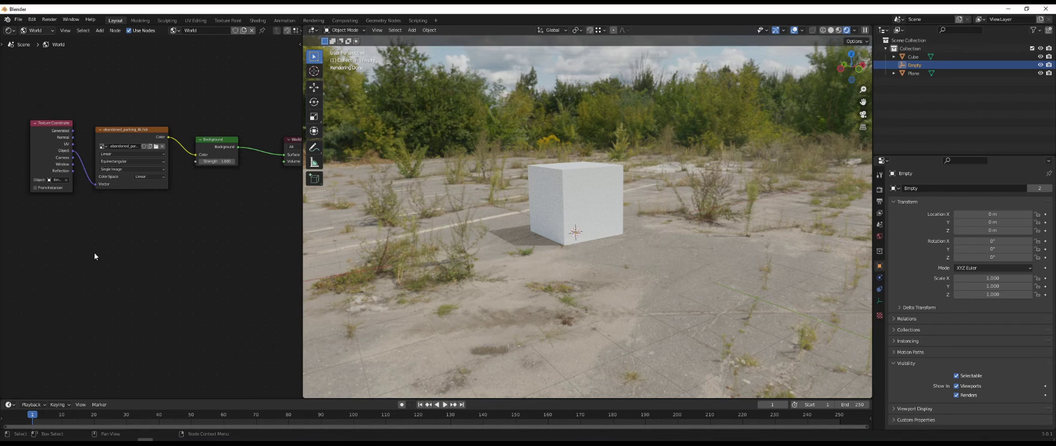
# Delete the Texture Coordinate node from the world shader and the Empty from the scene
pyautogui.moveTo(58, 230); pyautogui.dragTo(29, 110)
pyautogui.press('x')
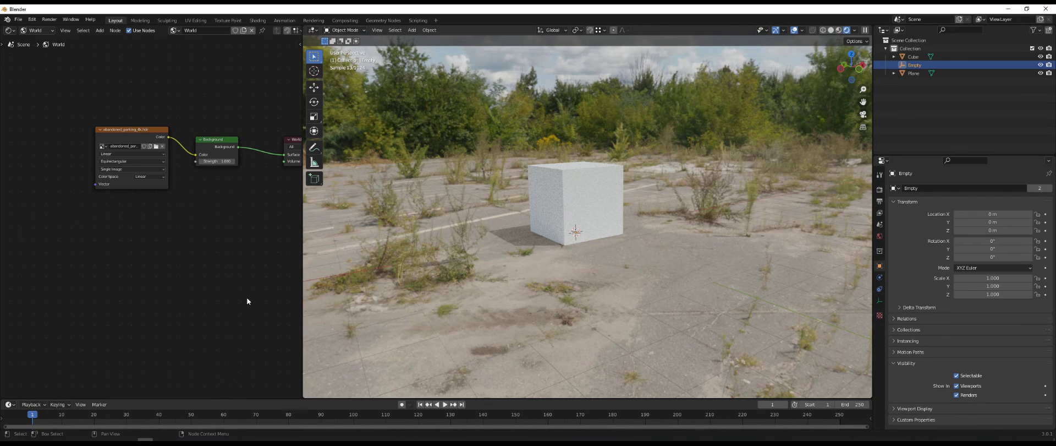
pyautogui.click(915, 71)
pyautogui.press('x')
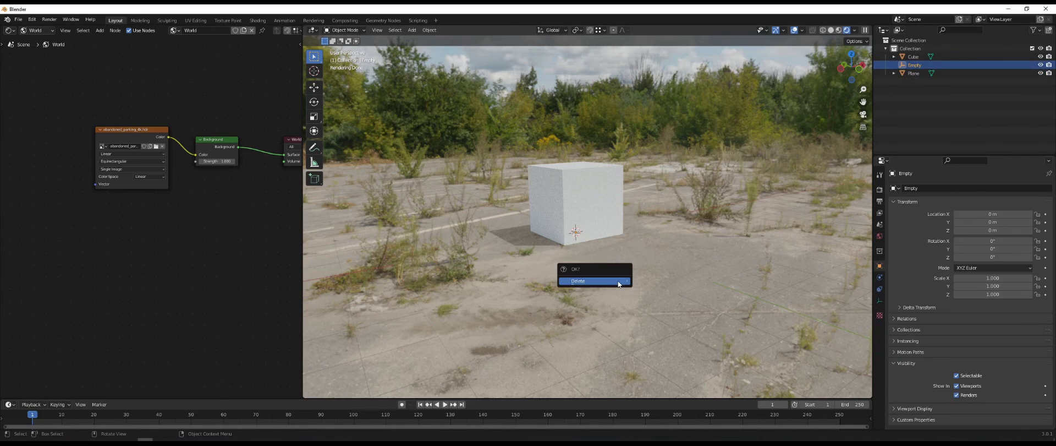
pyautogui.press('n')
pyautogui.click(133, 130)
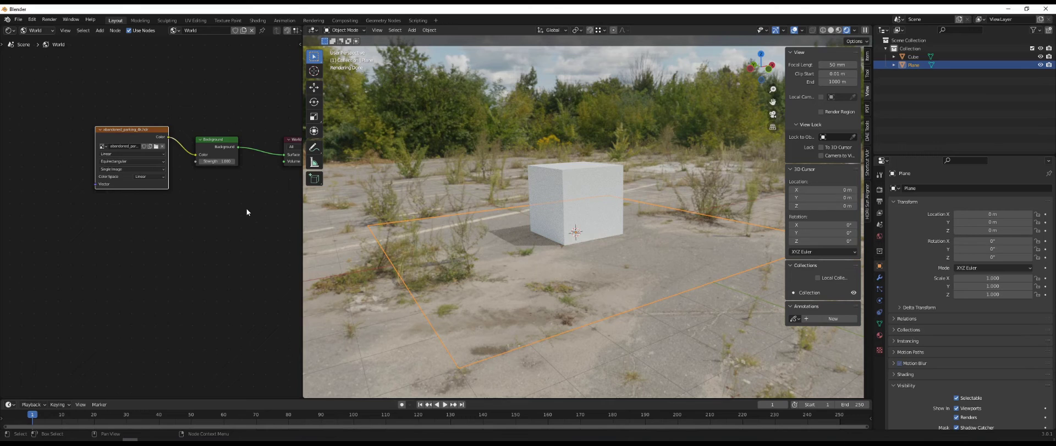
pyautogui.moveTo(244, 210); pyautogui.dragTo(180, 200, button='middle')
# Browse the node sidebar tabs, expanding the world's ray visibility, sampling, volume and display panels
pyautogui.press('n')
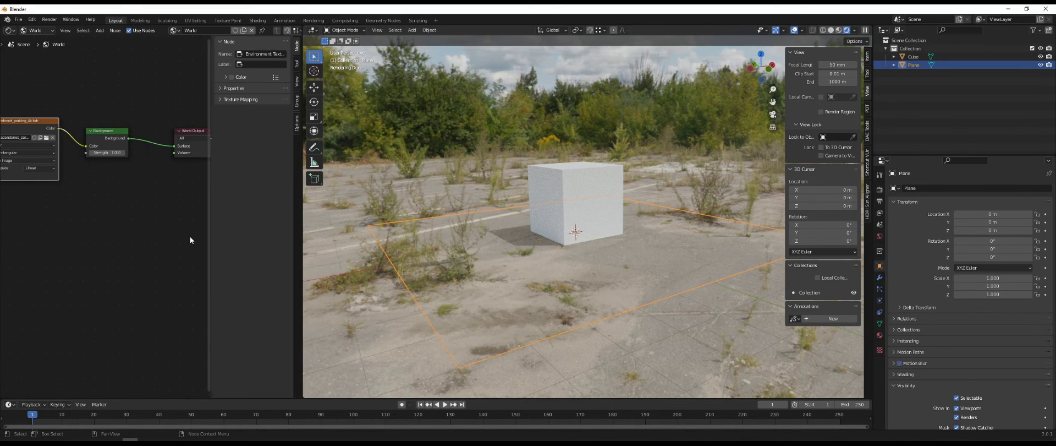
pyautogui.click(297, 64)
pyautogui.click(296, 81)
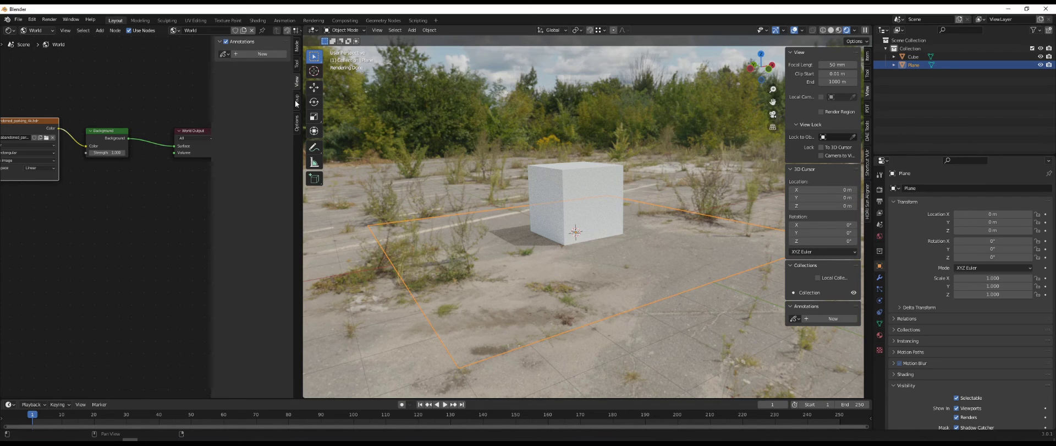
pyautogui.click(298, 100)
pyautogui.click(296, 121)
pyautogui.click(236, 42)
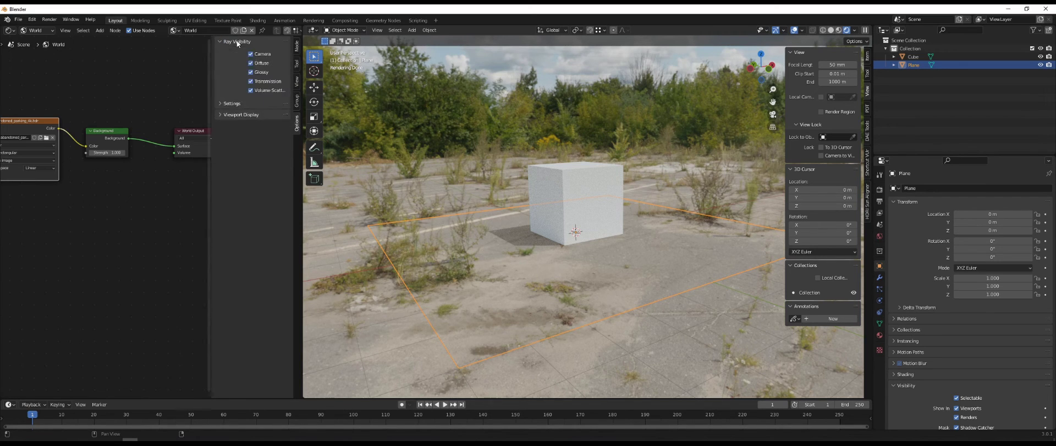
pyautogui.click(231, 104)
pyautogui.click(240, 158)
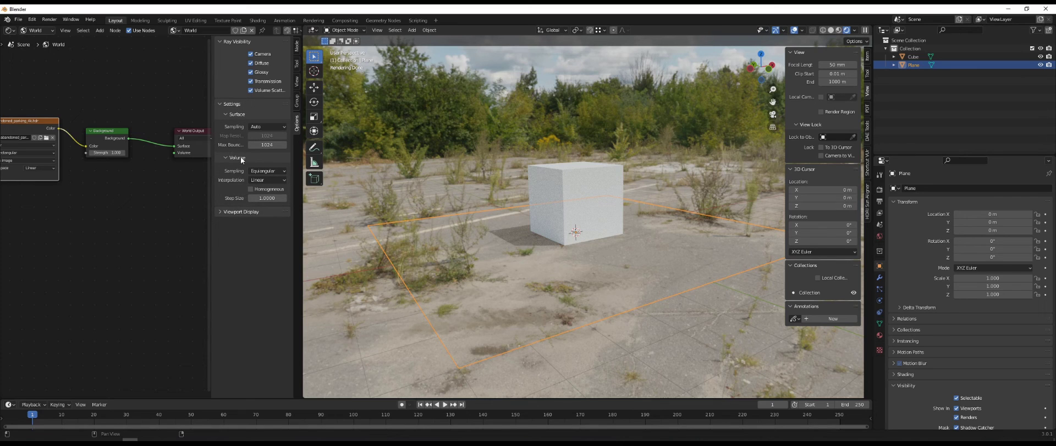
pyautogui.click(238, 211)
# Expand the image node's Texture Mapping panel: Point, zero location/rotation, scale 1
pyautogui.click(296, 45)
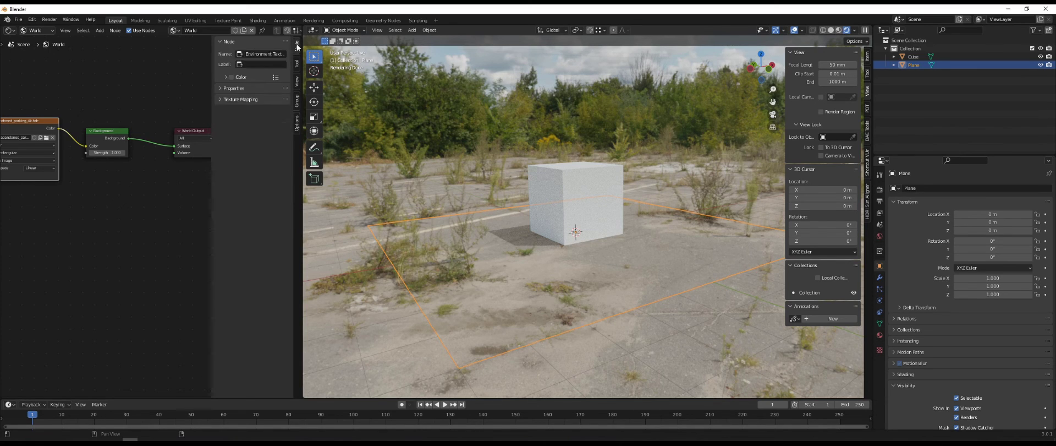
pyautogui.click(241, 88)
pyautogui.click(240, 88)
pyautogui.click(240, 88)
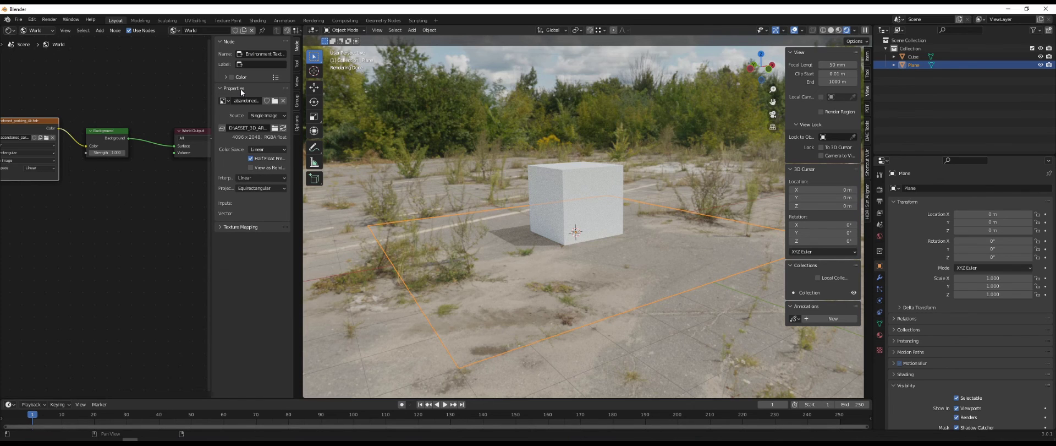
pyautogui.click(239, 228)
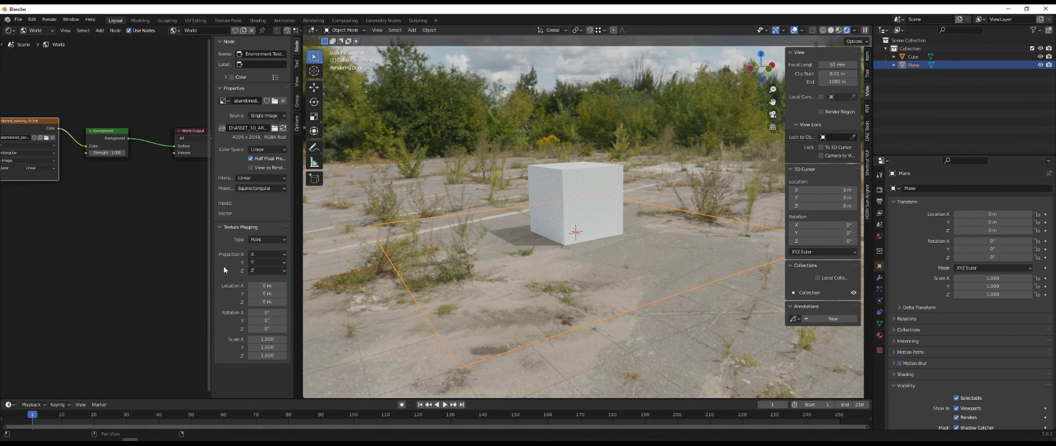
pyautogui.click(232, 90)
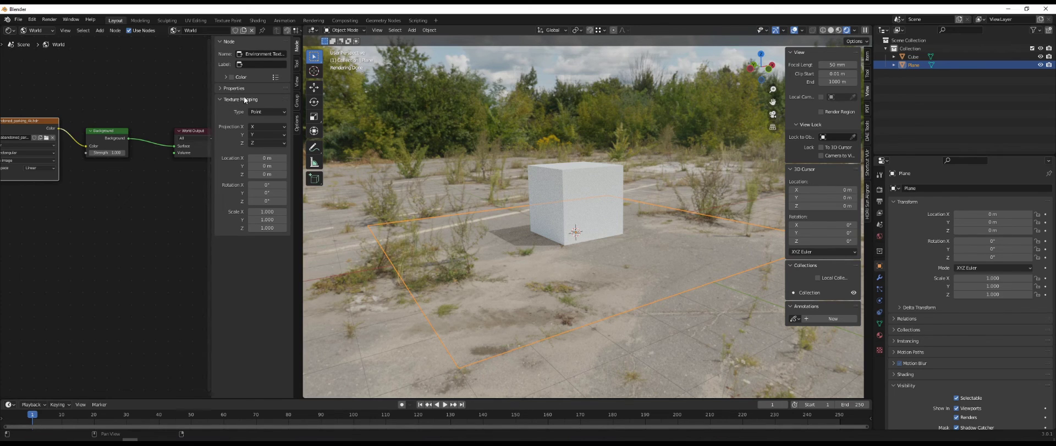
pyautogui.moveTo(63, 233); pyautogui.dragTo(103, 246, button='middle')
pyautogui.scroll(-2, 103, 205)
pyautogui.moveTo(103, 206); pyautogui.dragTo(110, 195, button='middle')
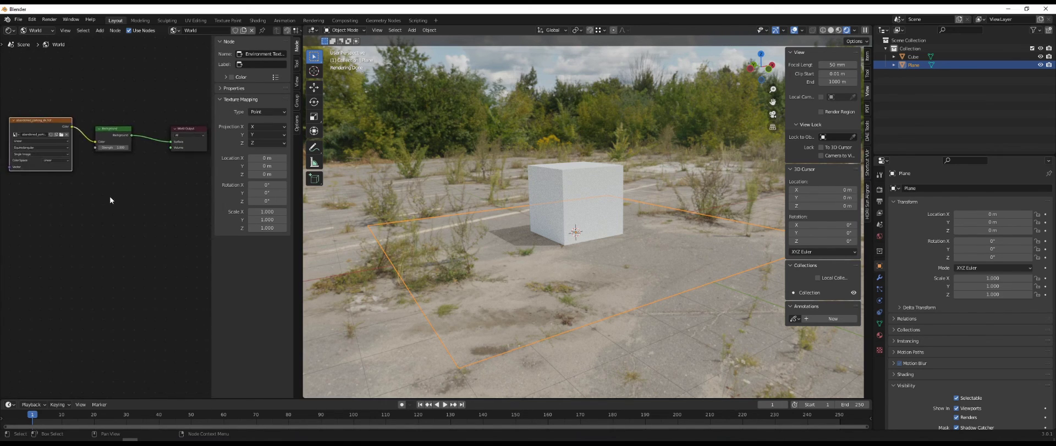
pyautogui.moveTo(266, 201)
pyautogui.mouseDown()
pyautogui.moveTo(286, 201)
pyautogui.moveTo(250, 200)
pyautogui.mouseUp()
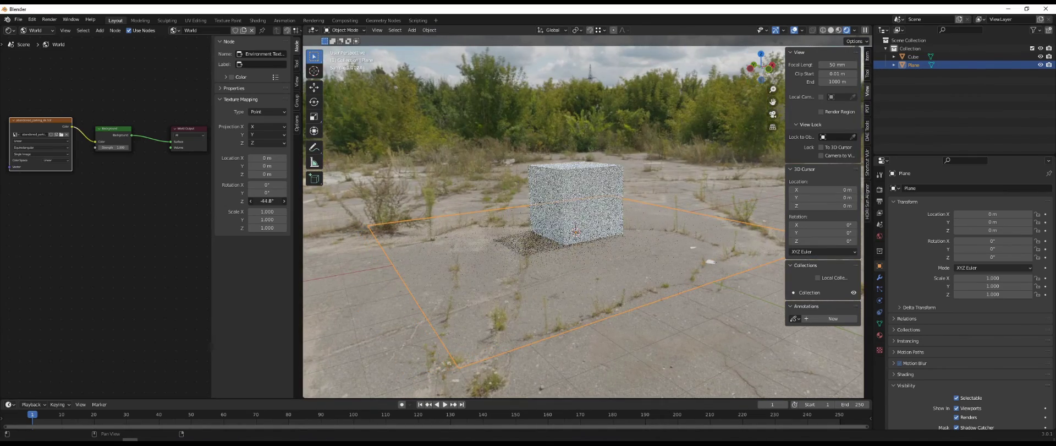
pyautogui.moveTo(267, 192)
pyautogui.mouseDown()
pyautogui.moveTo(284, 184)
pyautogui.moveTo(266, 185)
pyautogui.mouseUp()
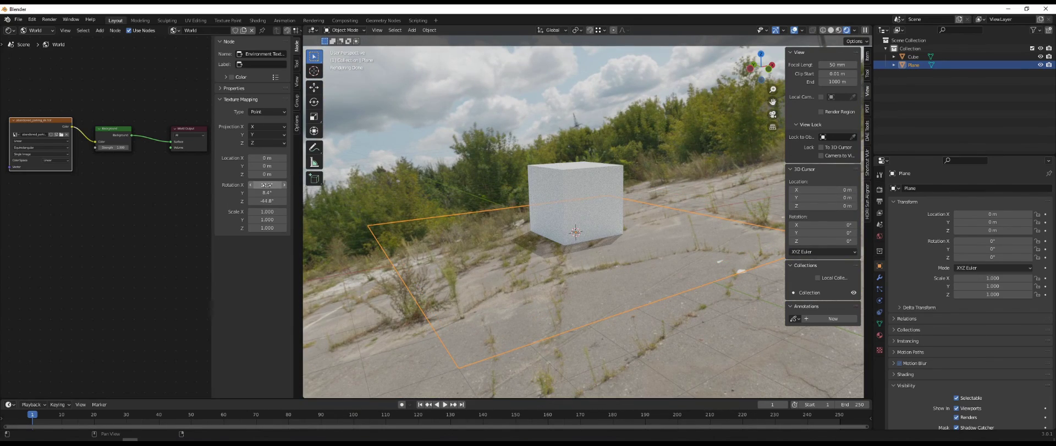
pyautogui.click(264, 185)
pyautogui.write('0')
pyautogui.press('Tab')
pyautogui.write('0')
pyautogui.press('Tab')
pyautogui.write('0')
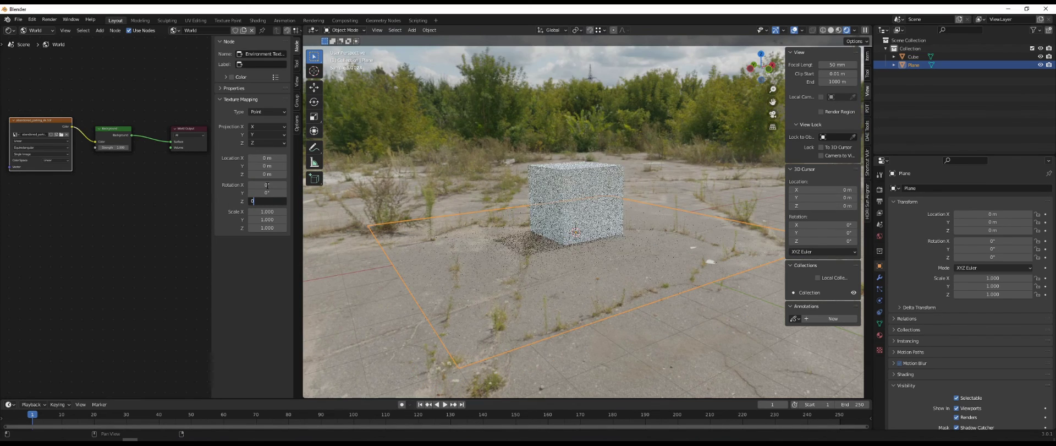
pyautogui.press('Return')
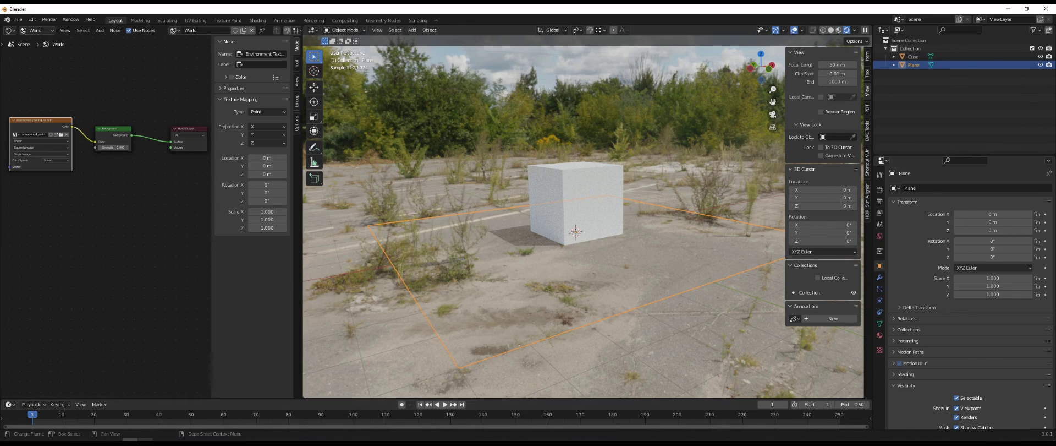